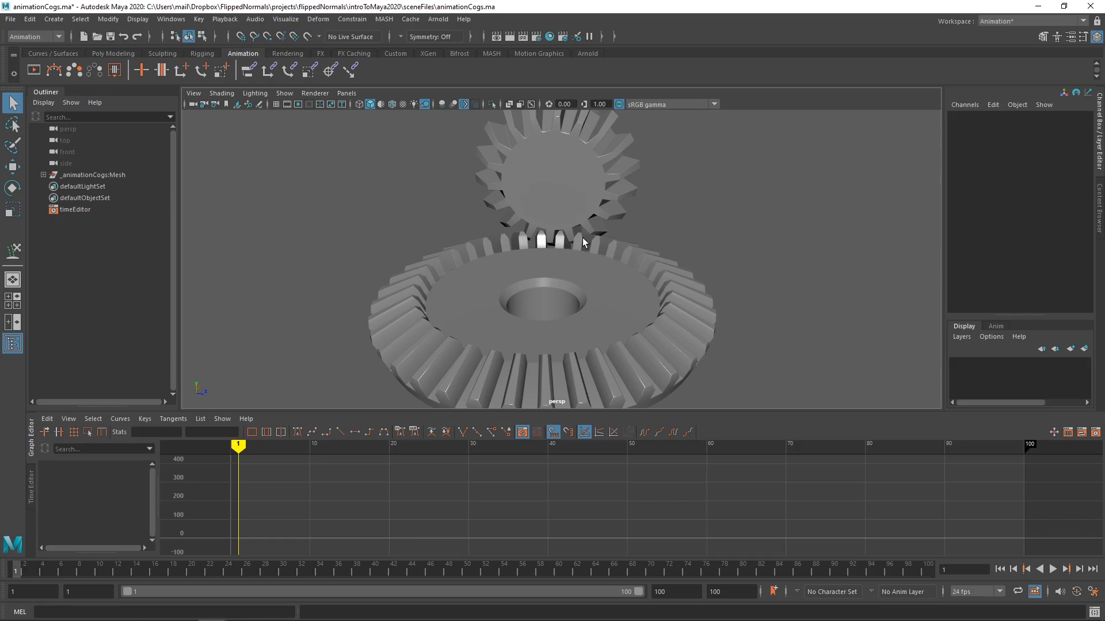
Select the large horizontal cog
click(587, 271)
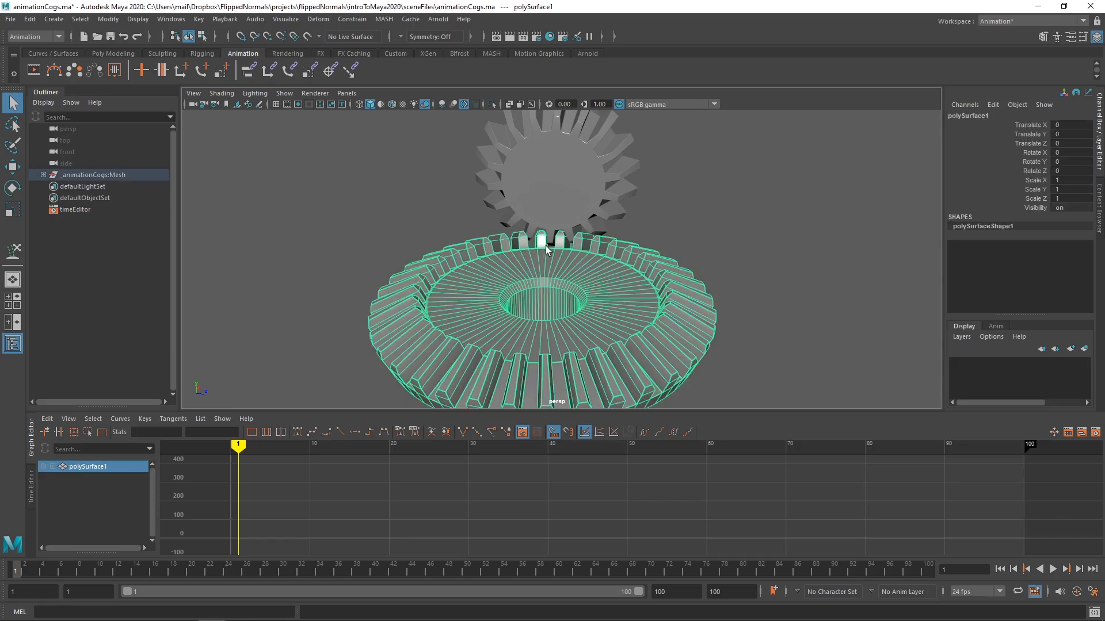
click(650, 204)
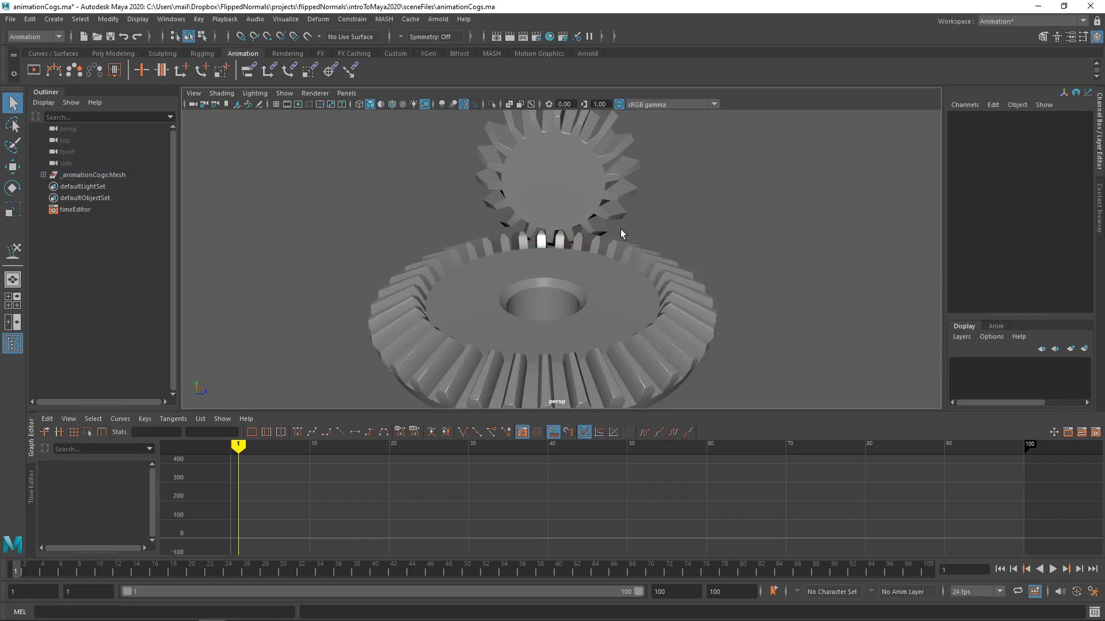
click(585, 196)
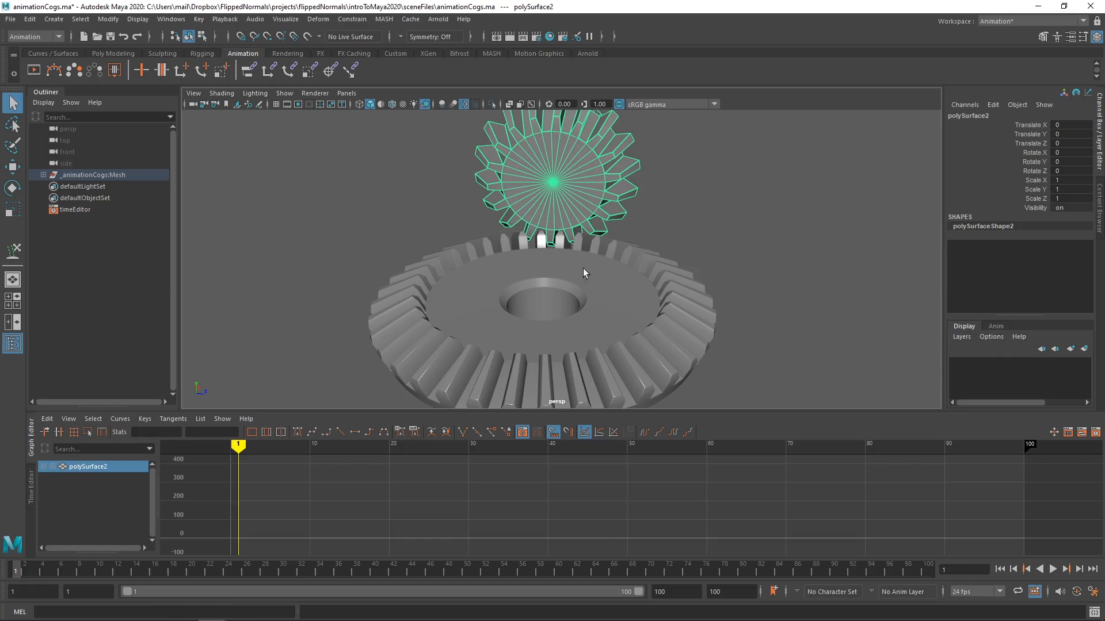
click(651, 214)
click(631, 271)
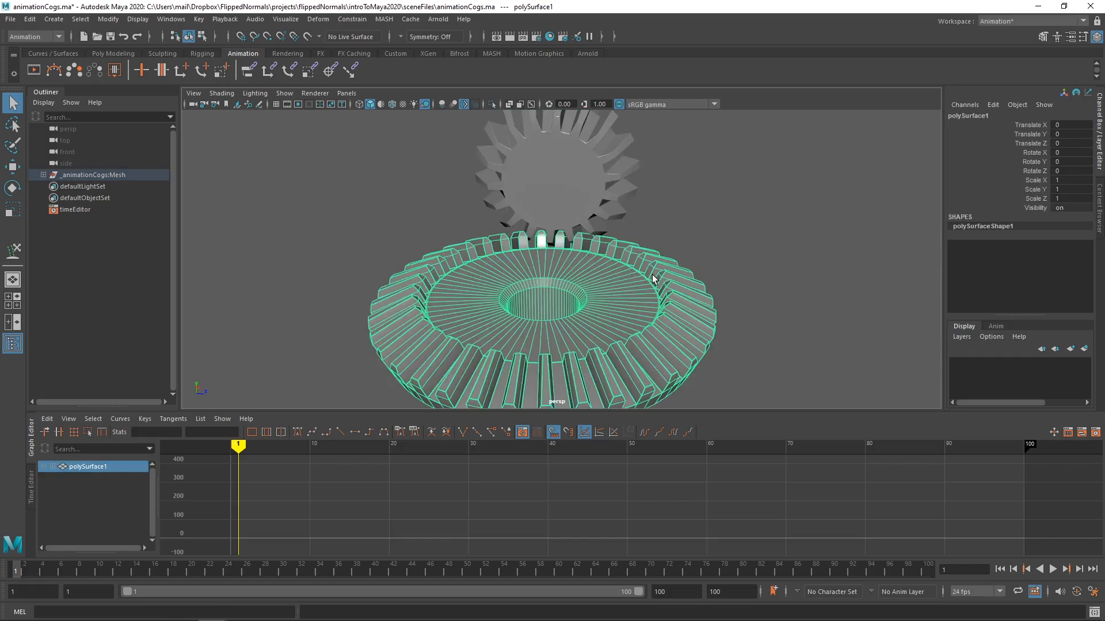
alt+drag(652, 280, 636, 210)
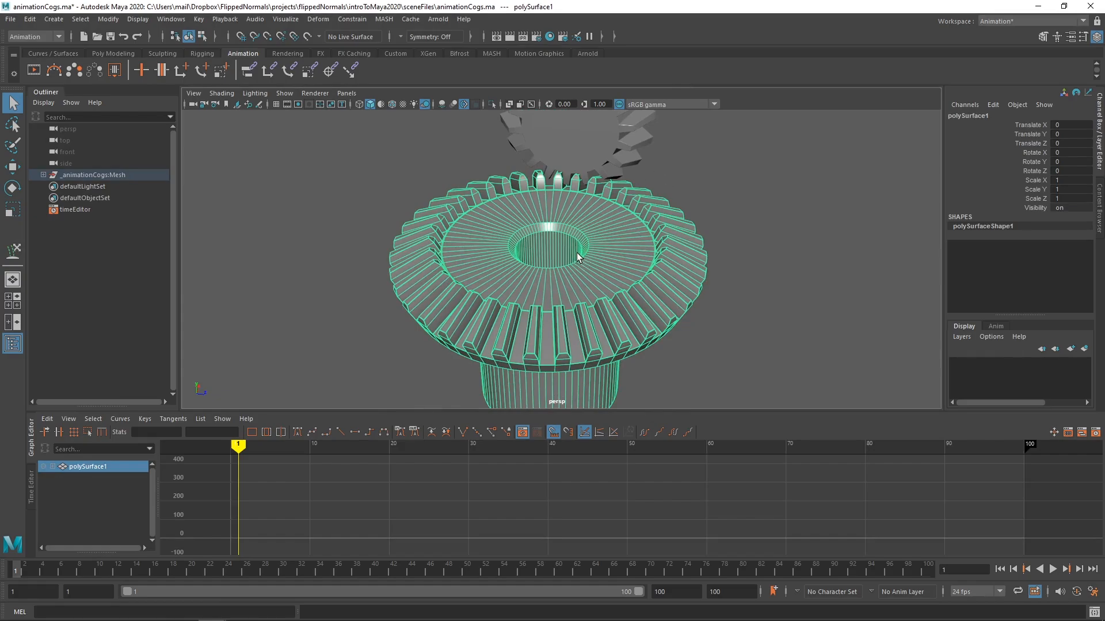
Test-rotate the large cog about its Y axis several times and undo the rotations
key(e)
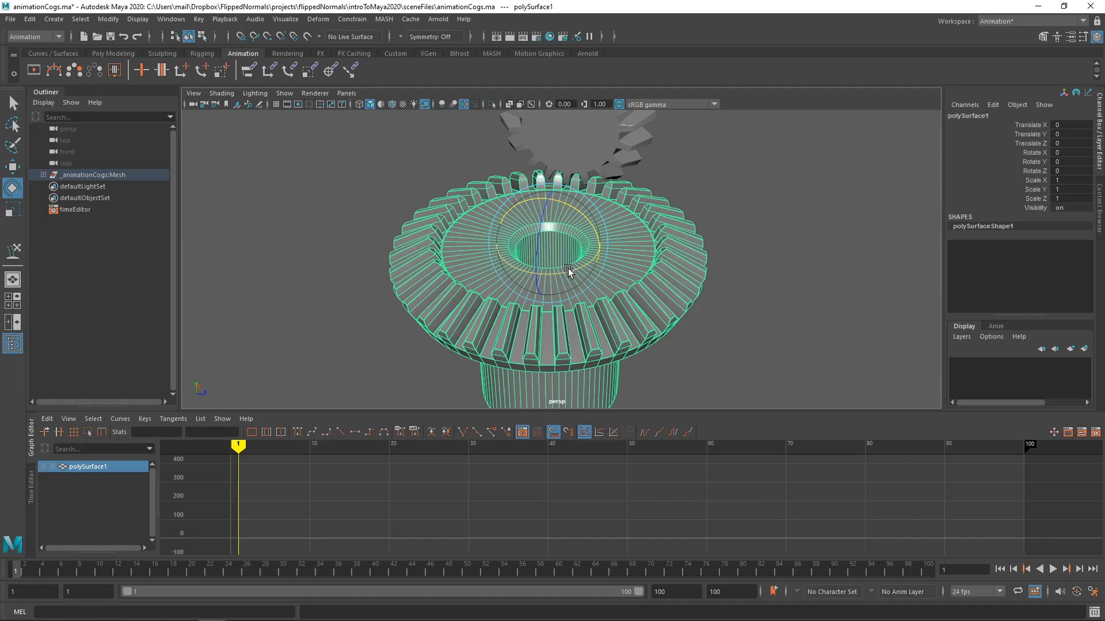
mouse_move(568, 269)
mouse_down()
mouse_move(595, 235)
mouse_move(584, 254)
mouse_up()
key(ctrl+z)
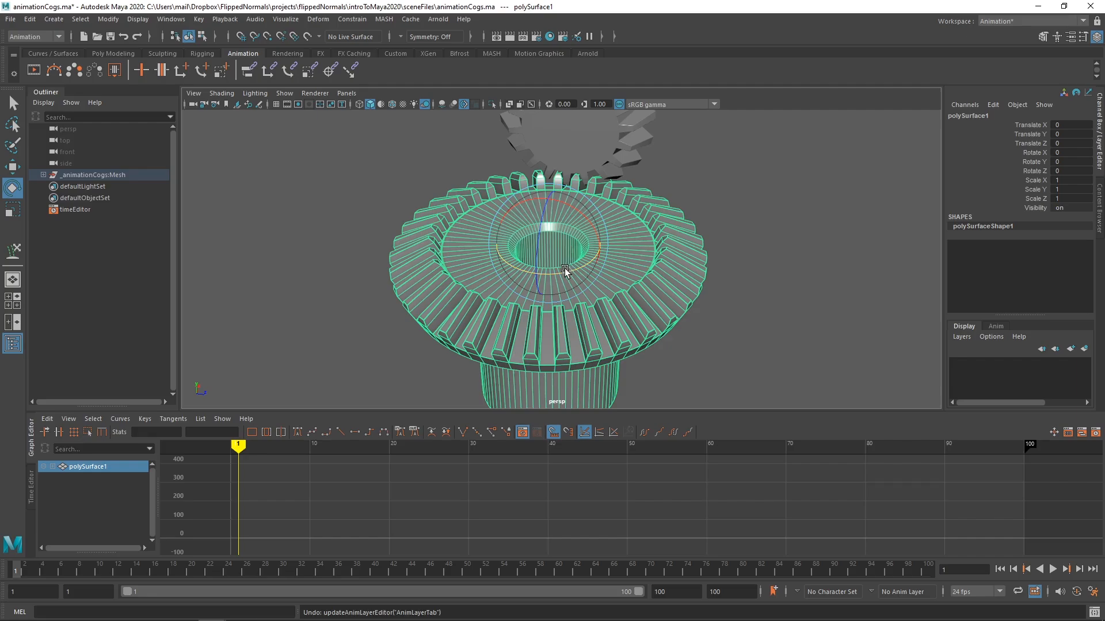
mouse_move(565, 271)
mouse_down()
mouse_move(582, 260)
mouse_move(543, 257)
mouse_move(596, 242)
mouse_move(558, 271)
mouse_move(570, 266)
mouse_up()
key(ctrl+z)
key(ctrl+z)
key(ctrl+z)
key(ctrl+z)
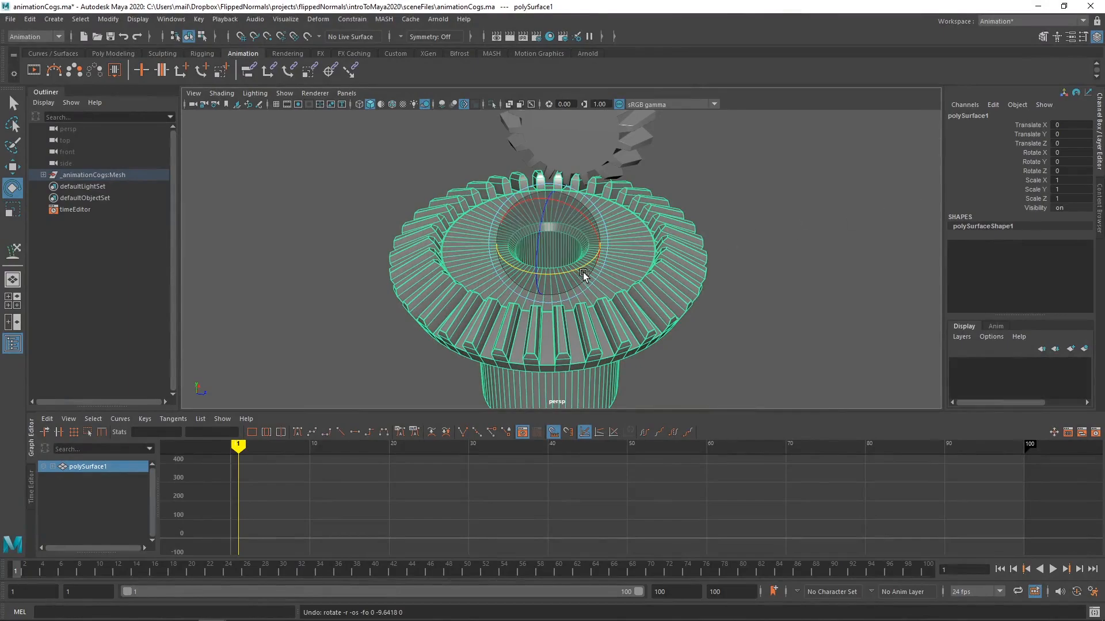
drag(581, 268, 627, 237)
key(ctrl+z)
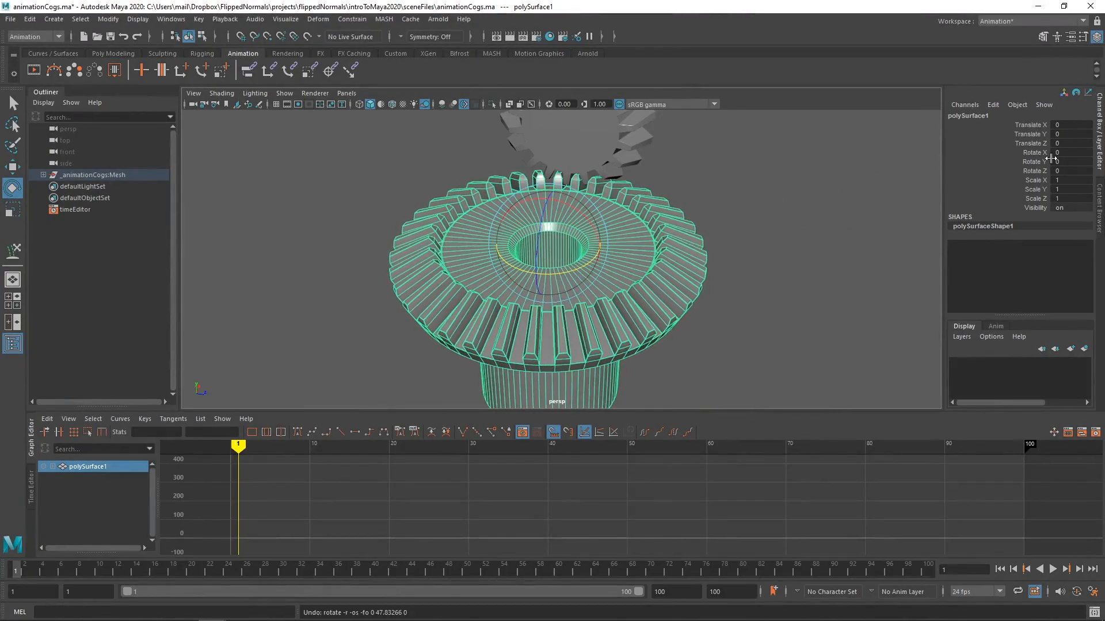
Key the large cog's Rotate Y at 0 on frame 1 and at 360 on frame 100
right_click(1041, 161)
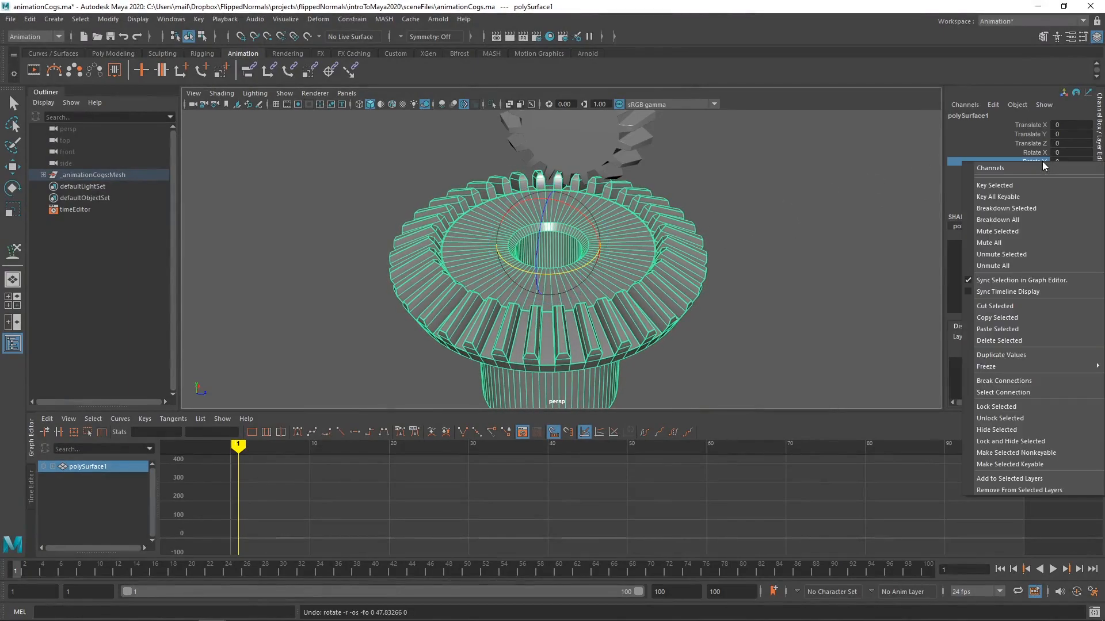
click(1018, 182)
click(1023, 444)
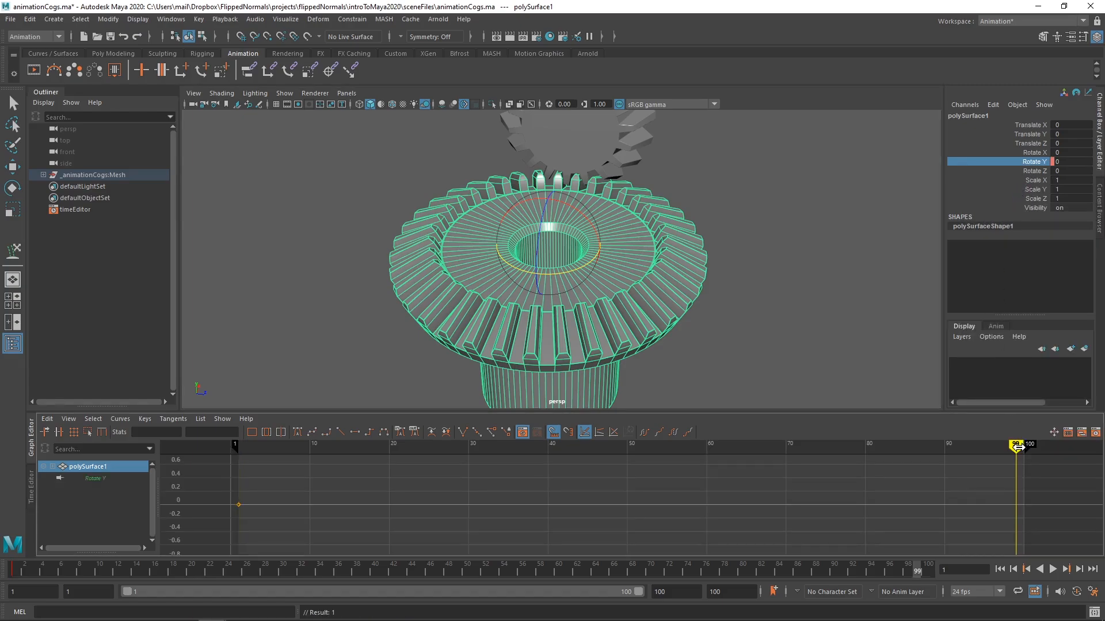
click(1063, 161)
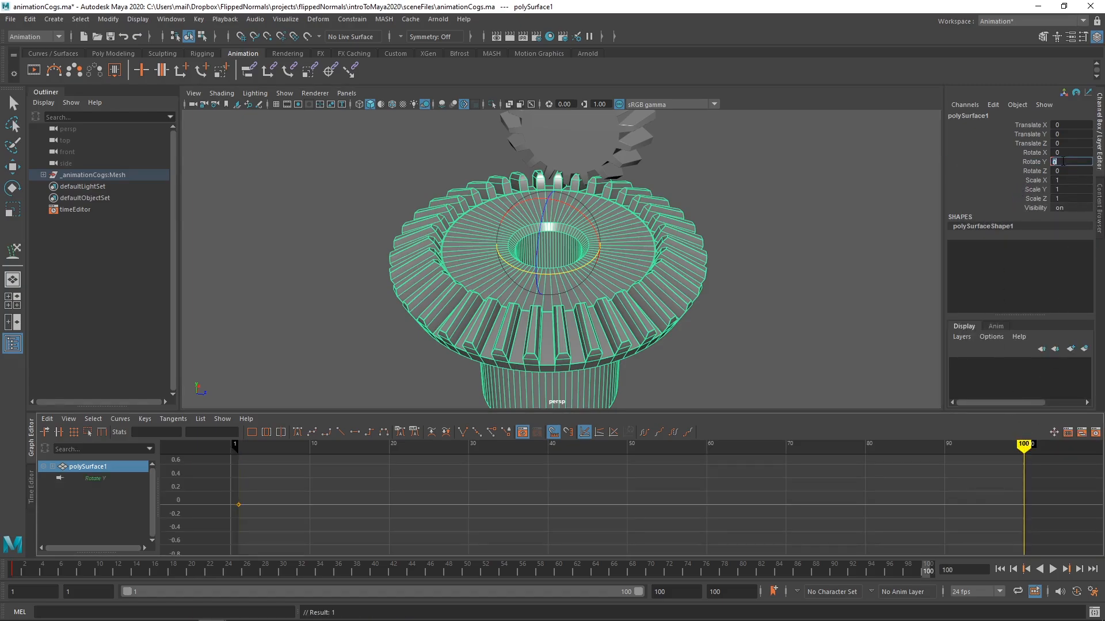
key(Return)
right_click(1040, 165)
click(984, 170)
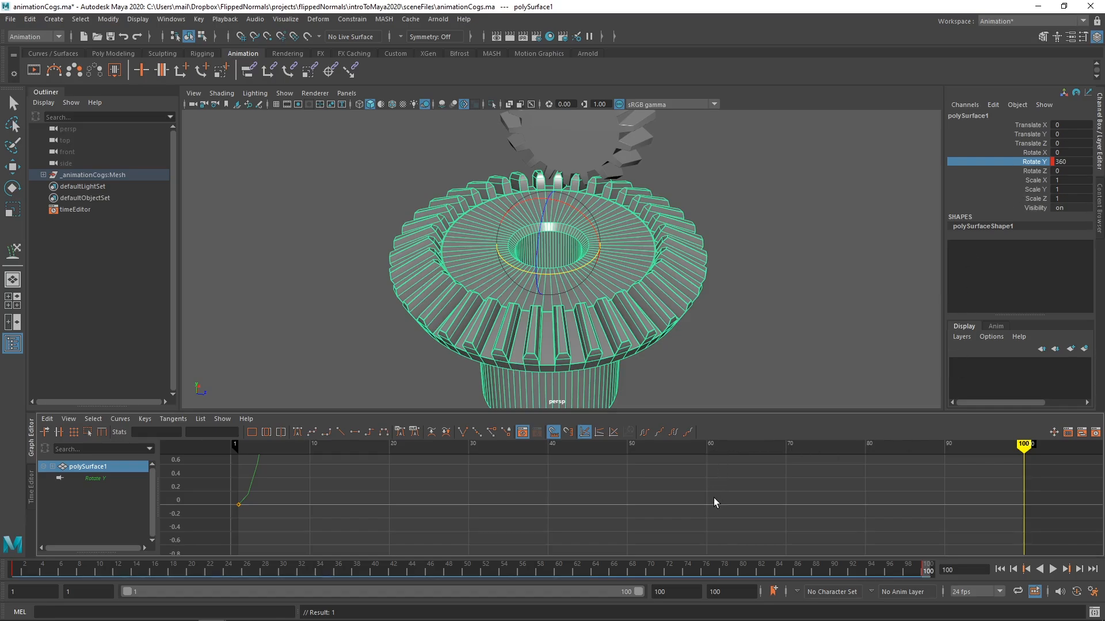
key(f)
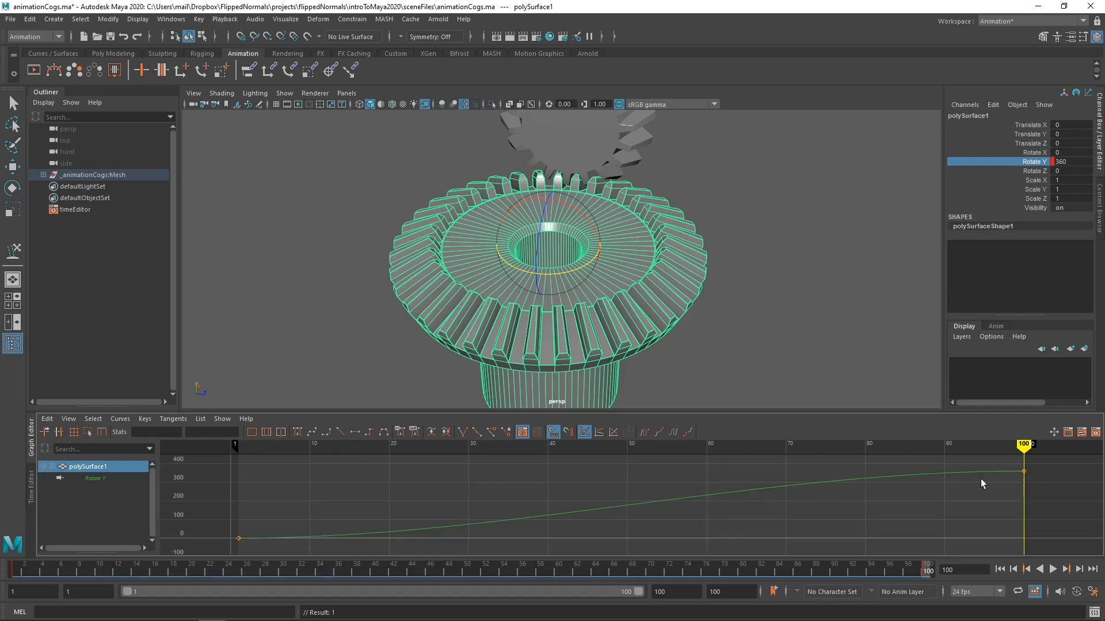
Test-rotate the small upper cog about X, undo the rotation, and select its Rotate X channel
click(595, 139)
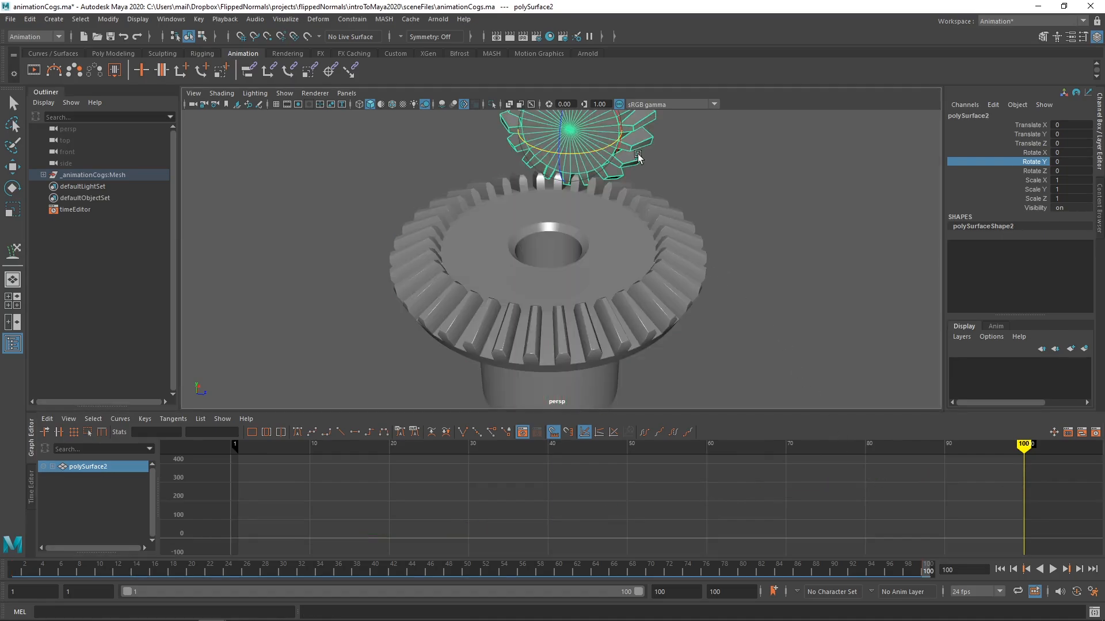
key(f)
drag(610, 241, 586, 214)
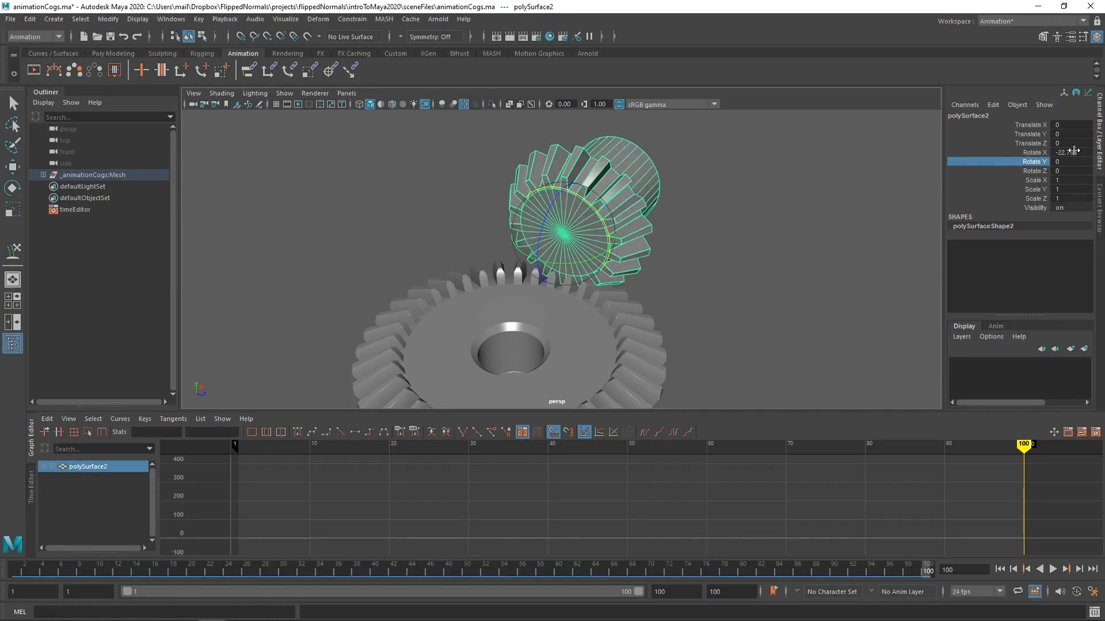
key(ctrl+z)
click(1041, 153)
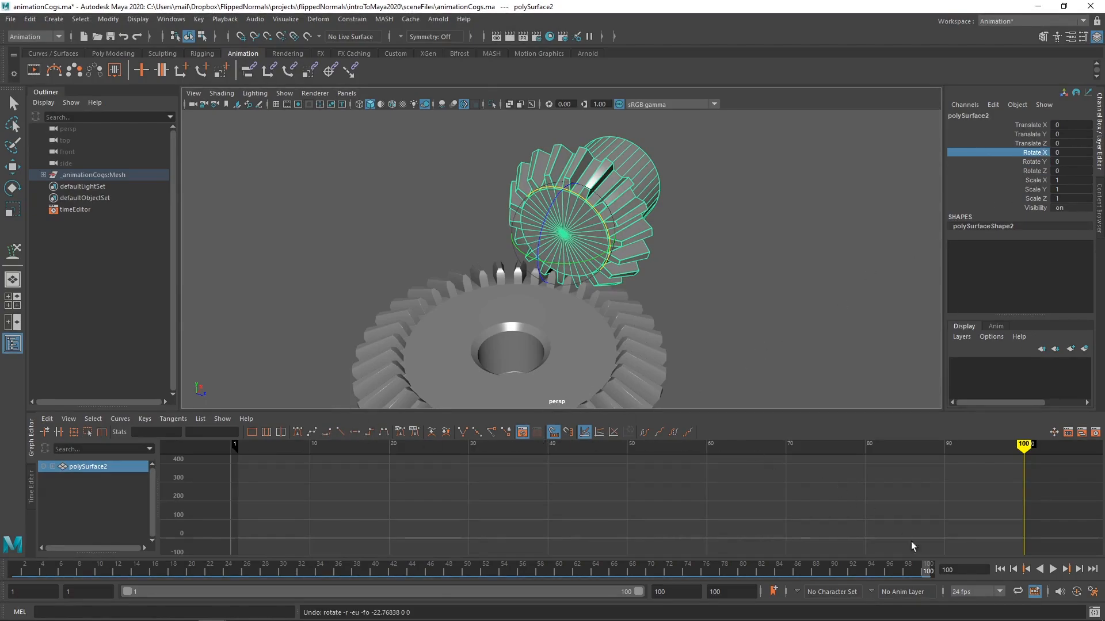
Key the small cog's Rotate X at 0 on frame 1
click(1000, 570)
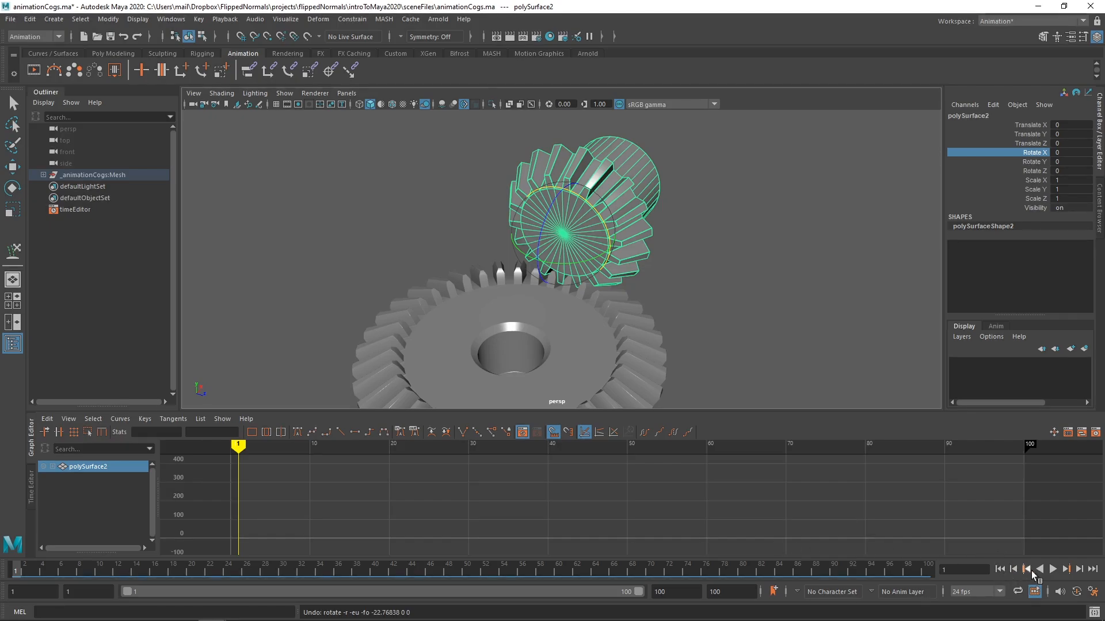
click(1091, 570)
click(1000, 570)
click(1092, 570)
click(1000, 569)
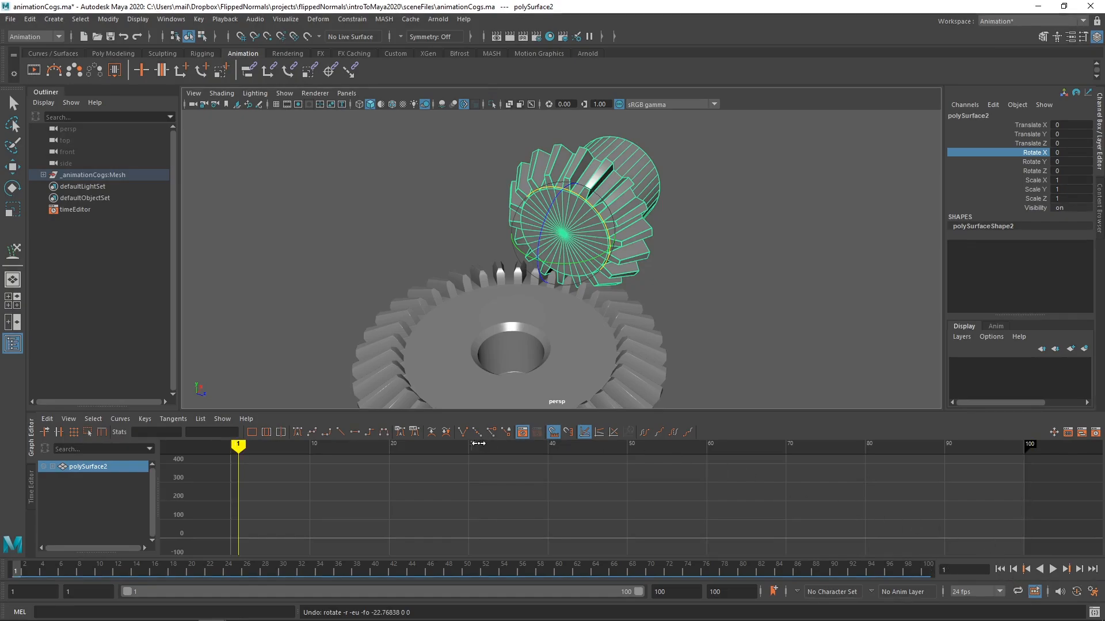
right_click(1041, 153)
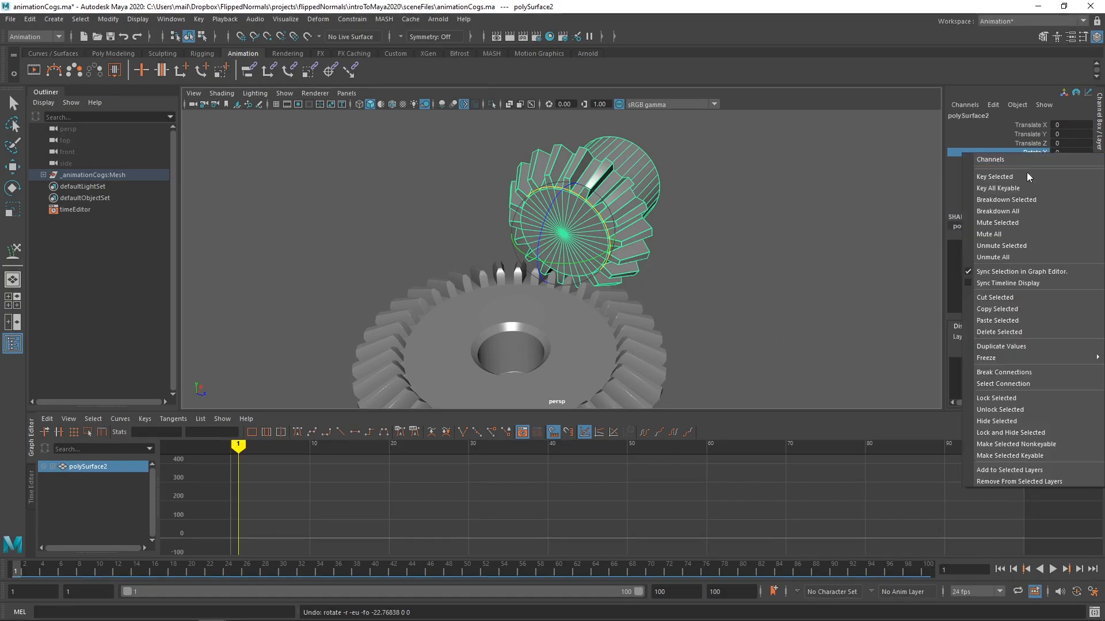
click(1021, 177)
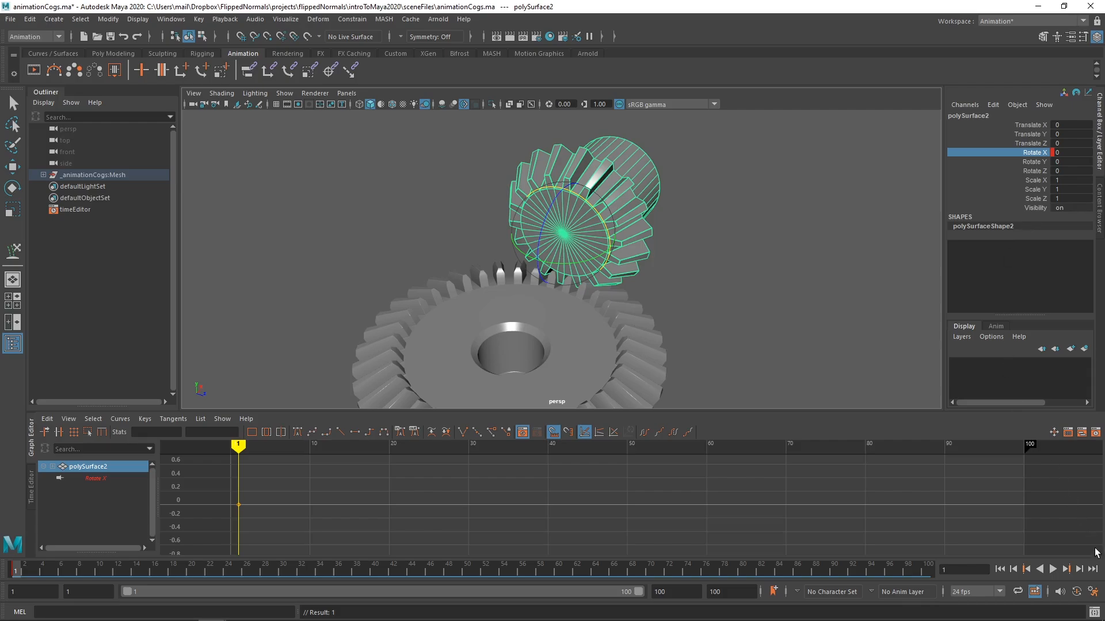
Set the small cog's Rotate X to 360 on frame 100 and key it
click(1092, 569)
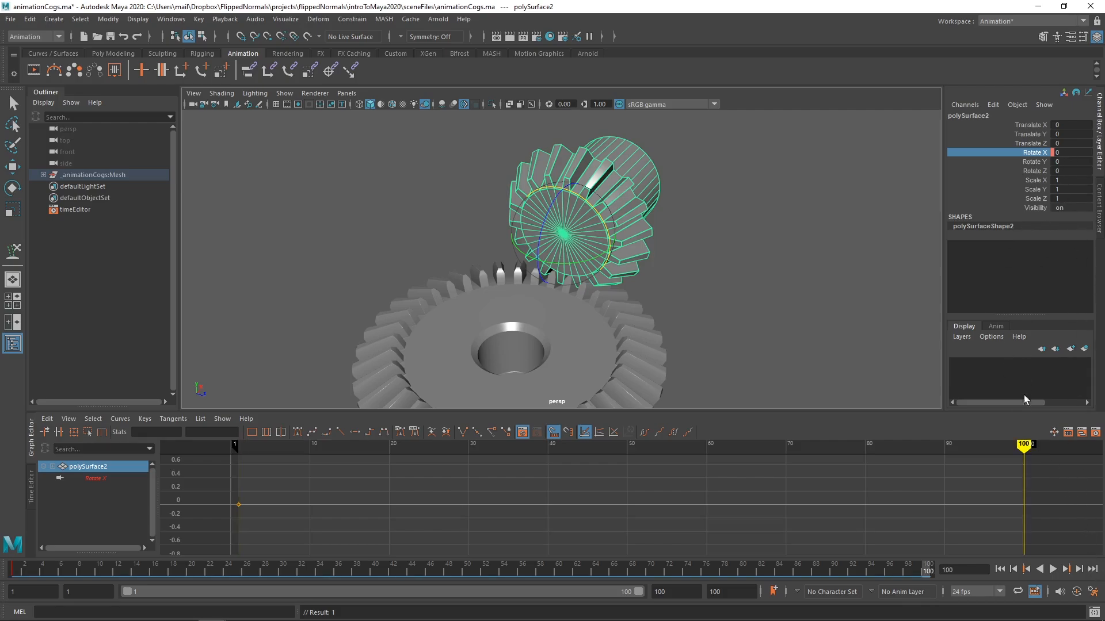
double_click(1062, 150)
text(36)
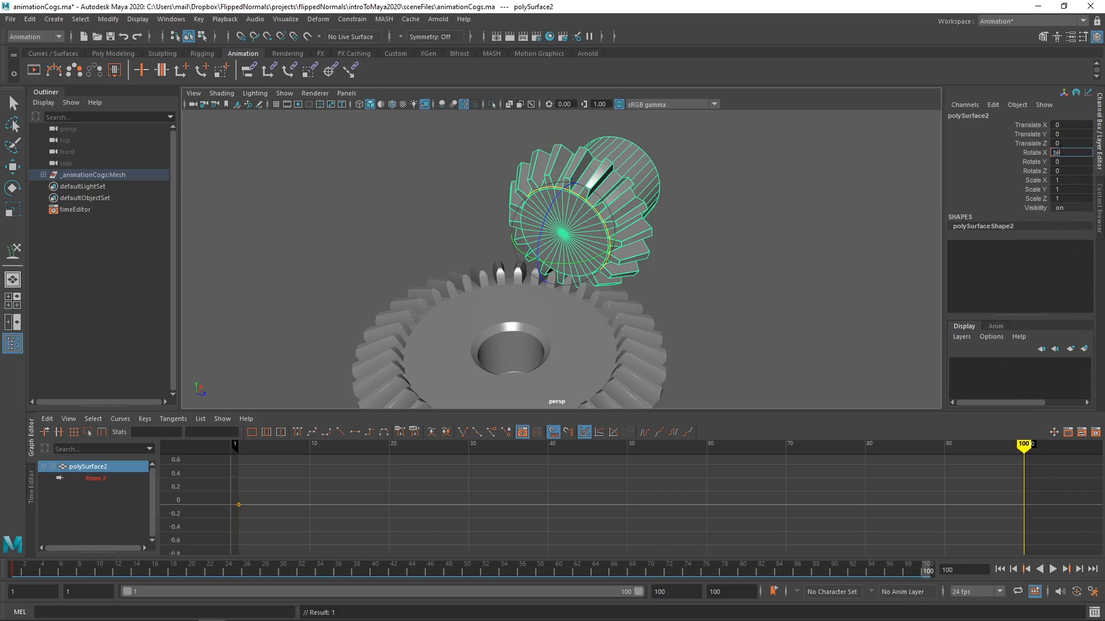
text(0)
key(Return)
right_click(1034, 154)
click(1027, 178)
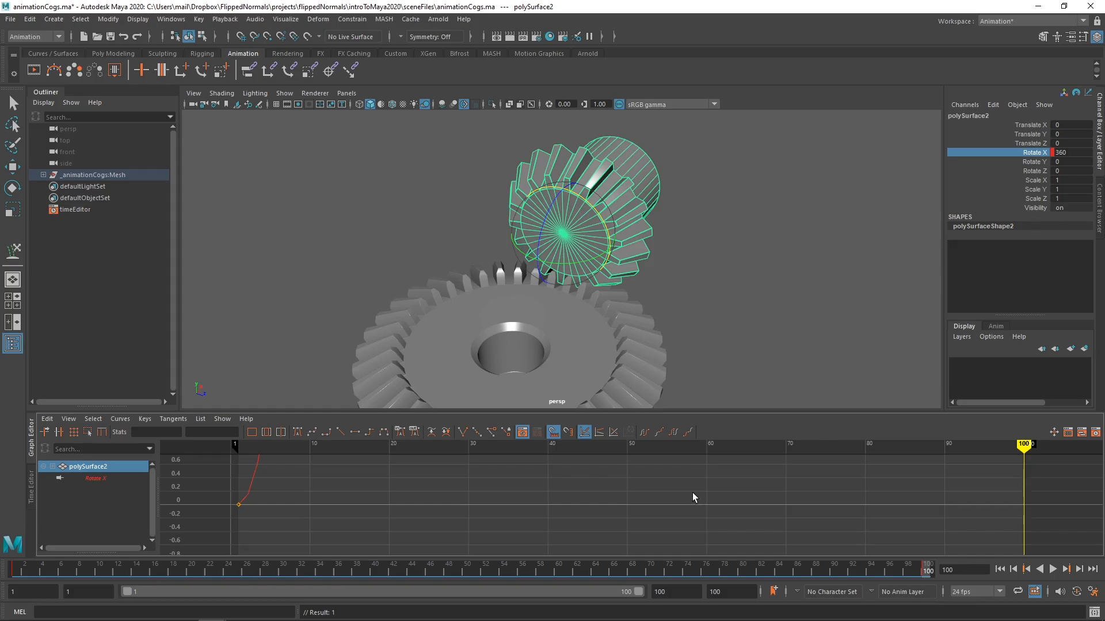
key(f)
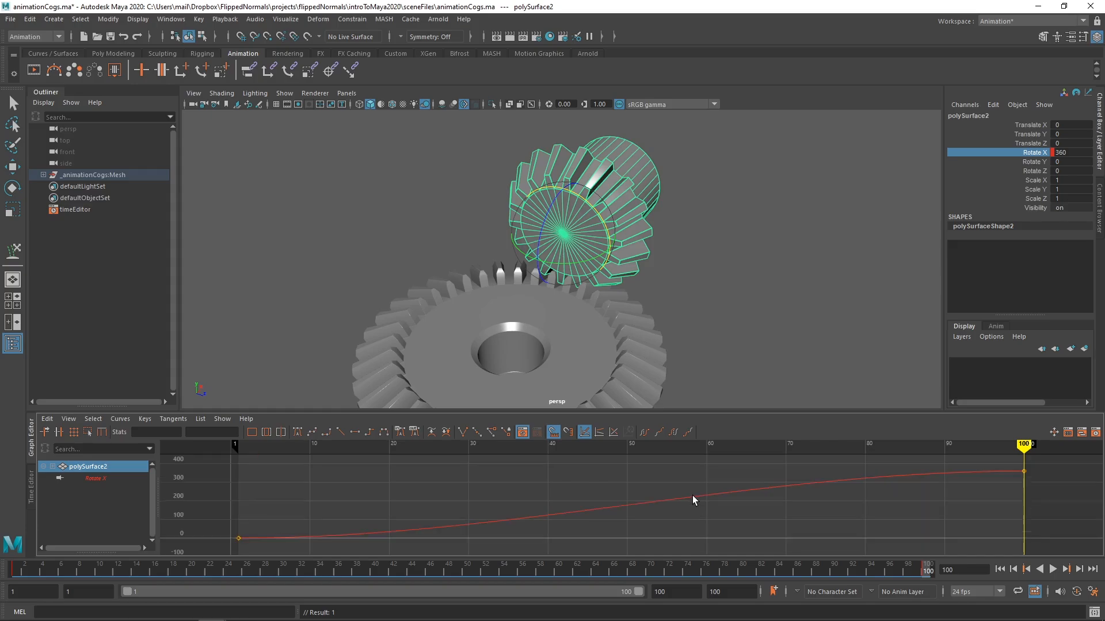
Deselect the cogs and play back the animation to watch both of them turn
click(714, 277)
alt+middle_drag(606, 315, 639, 261)
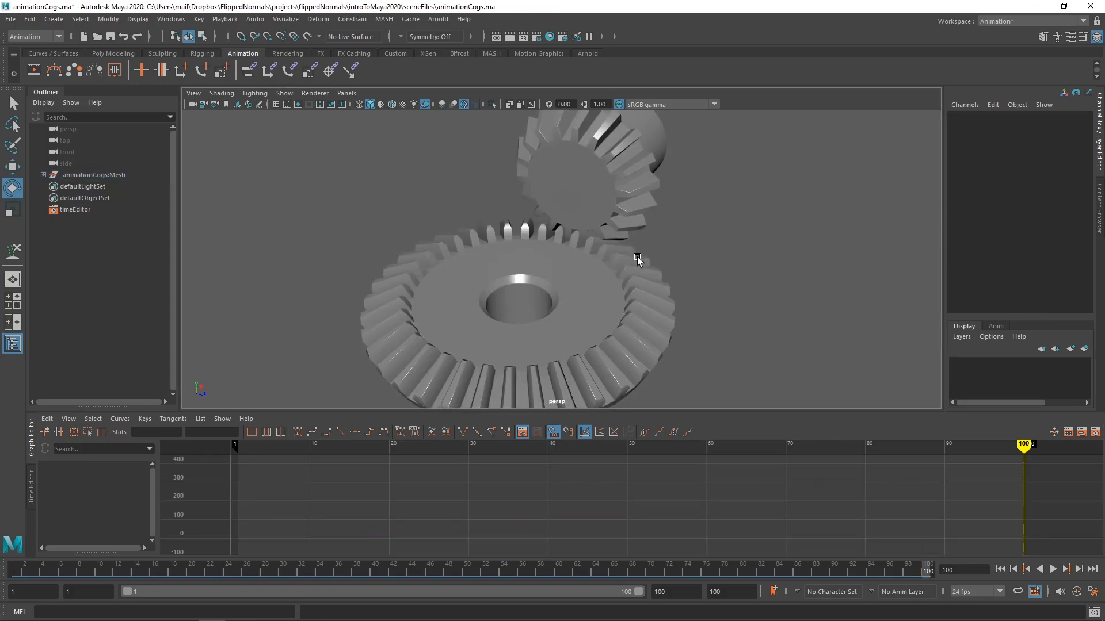
mouse_move(639, 261)
alt+mouse_down()
mouse_move(656, 255)
mouse_move(637, 250)
alt+mouse_up()
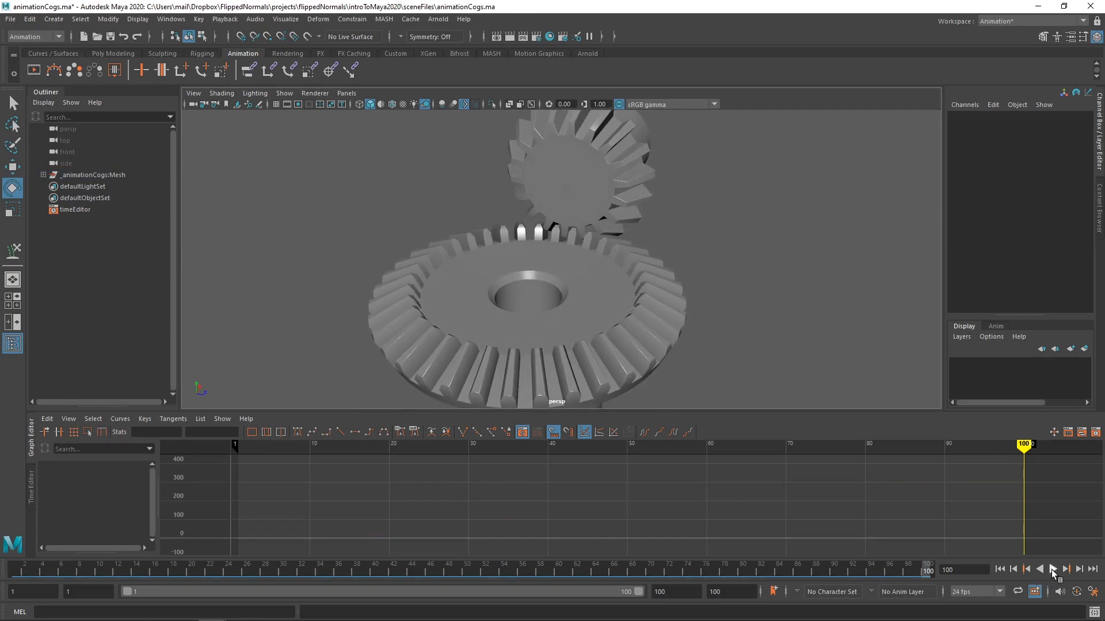
key(alt+v)
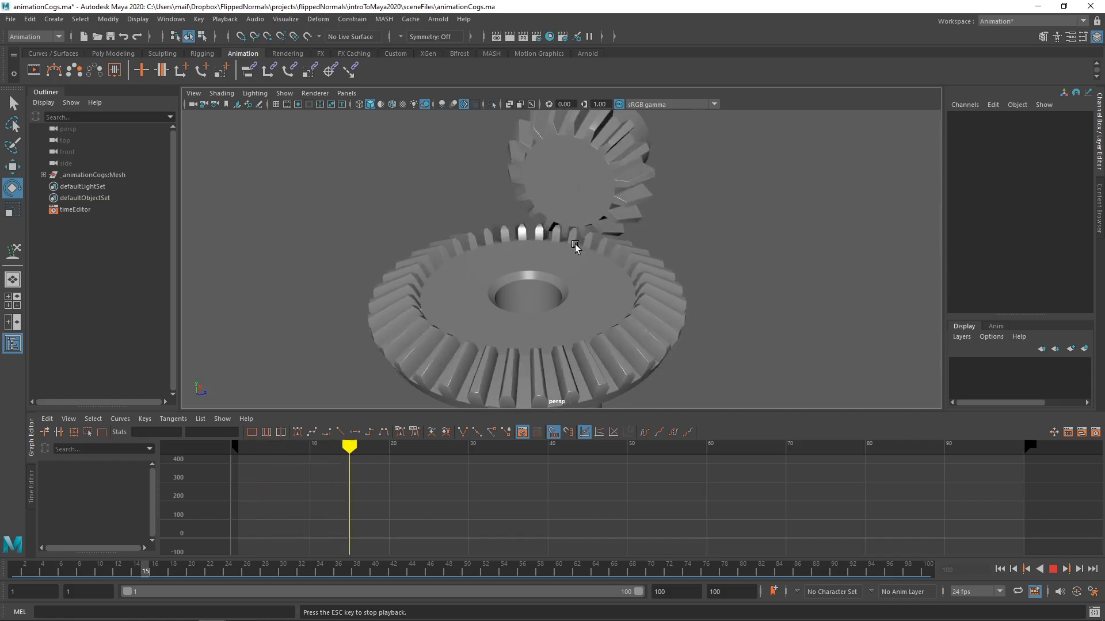
alt+drag(597, 248, 634, 241)
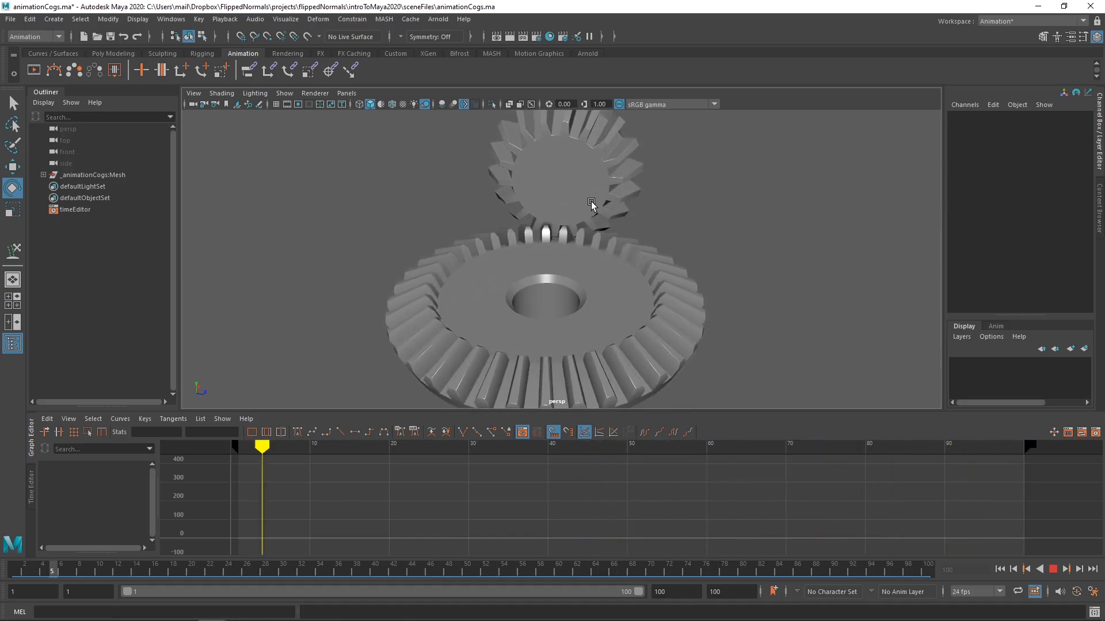
key(Escape)
Inspect how the teeth of the two cogs mesh up close while scrubbing back to frame 0
scroll(544, 218, up, 8)
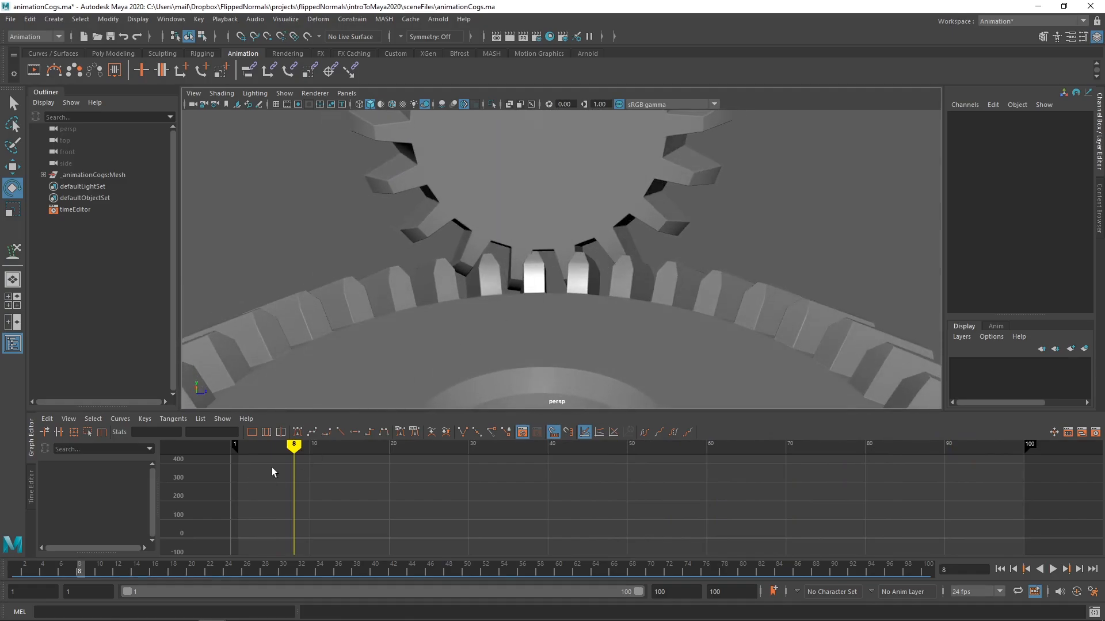
mouse_move(294, 443)
mouse_down()
mouse_move(805, 404)
mouse_move(232, 413)
mouse_up()
scroll(449, 245, down, 8)
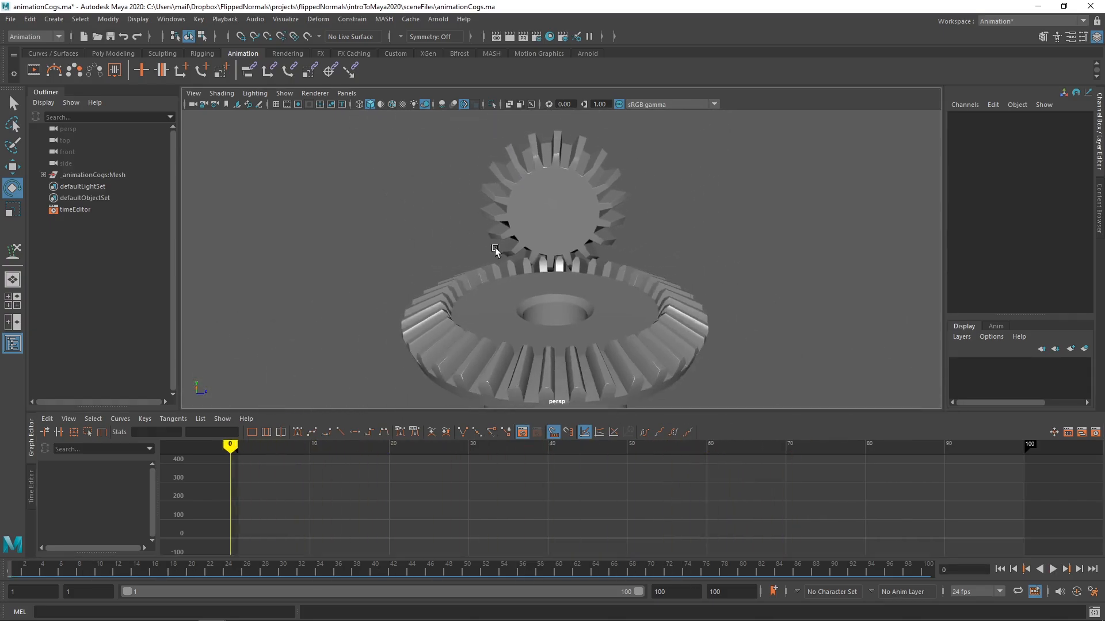
alt+drag(495, 249, 562, 240)
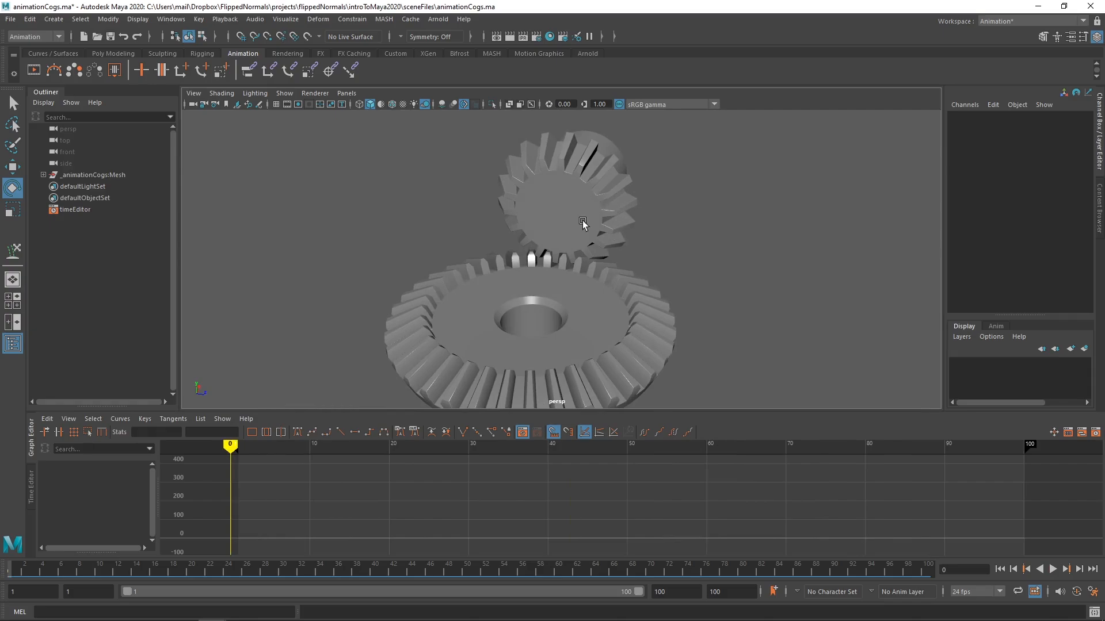
Examine the small cog's Rotate X animation curve and its two keys
click(582, 223)
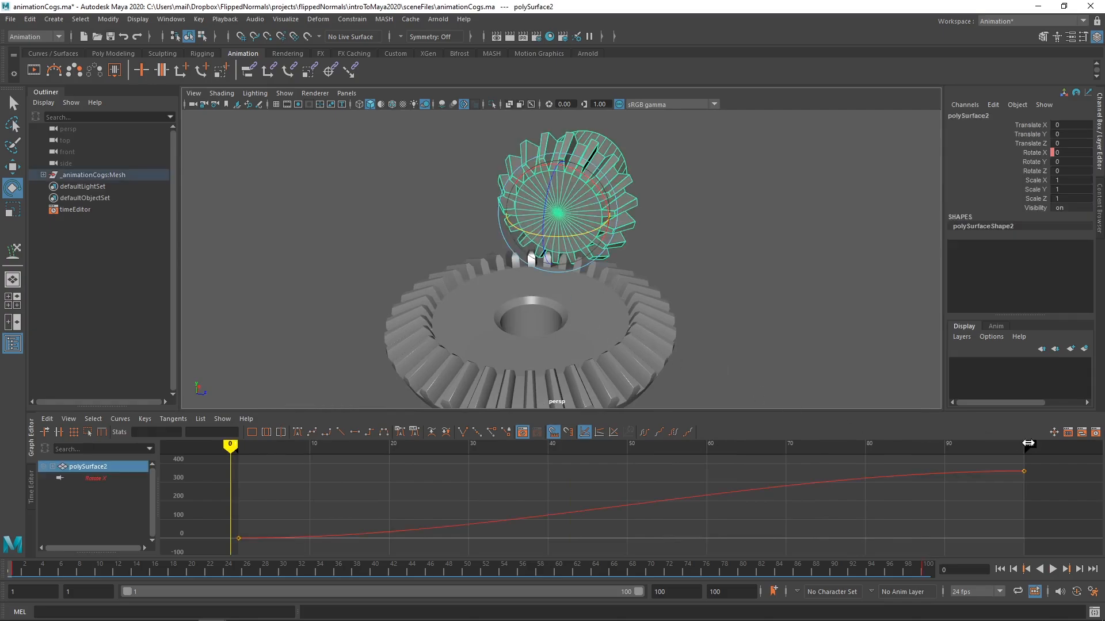
drag(1052, 465, 202, 557)
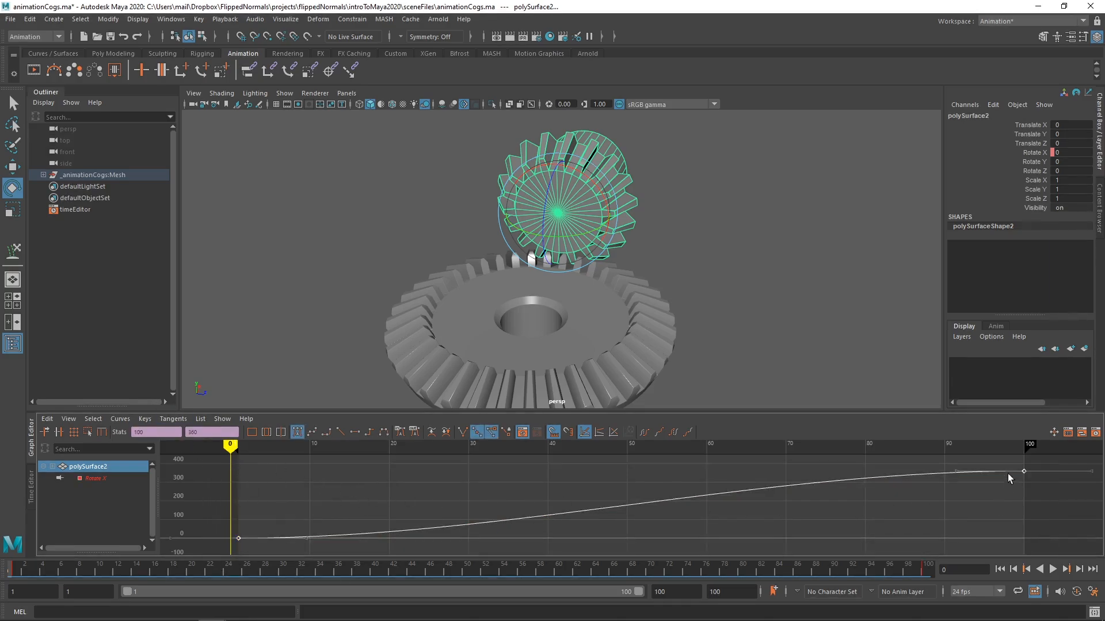
click(1047, 460)
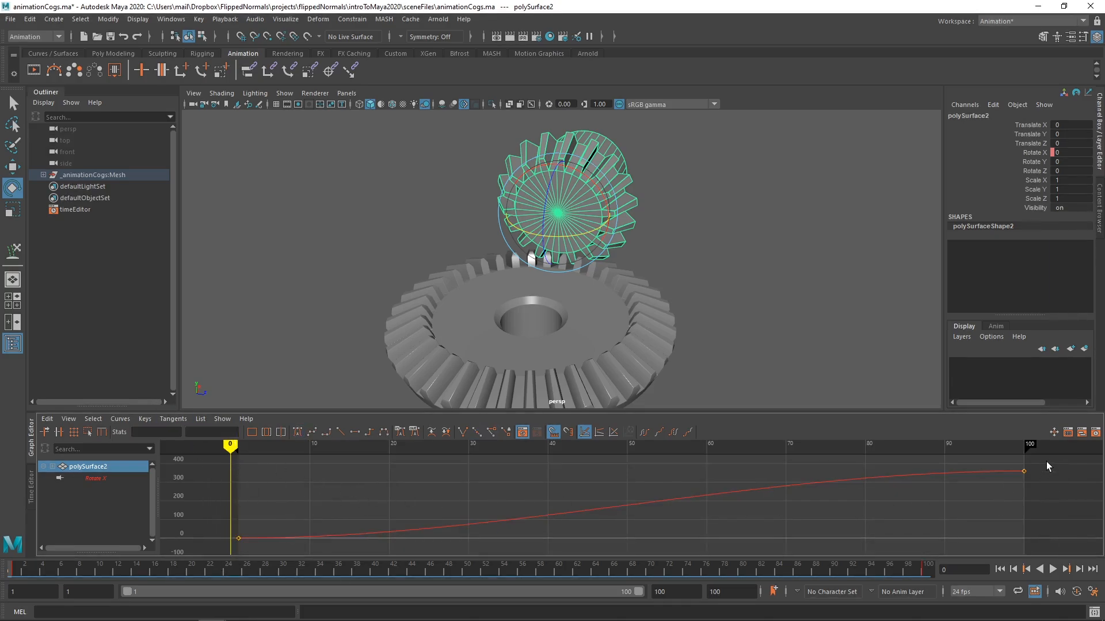
Give both keys of the small cog's Rotate X curve linear tangents
drag(1046, 461, 194, 556)
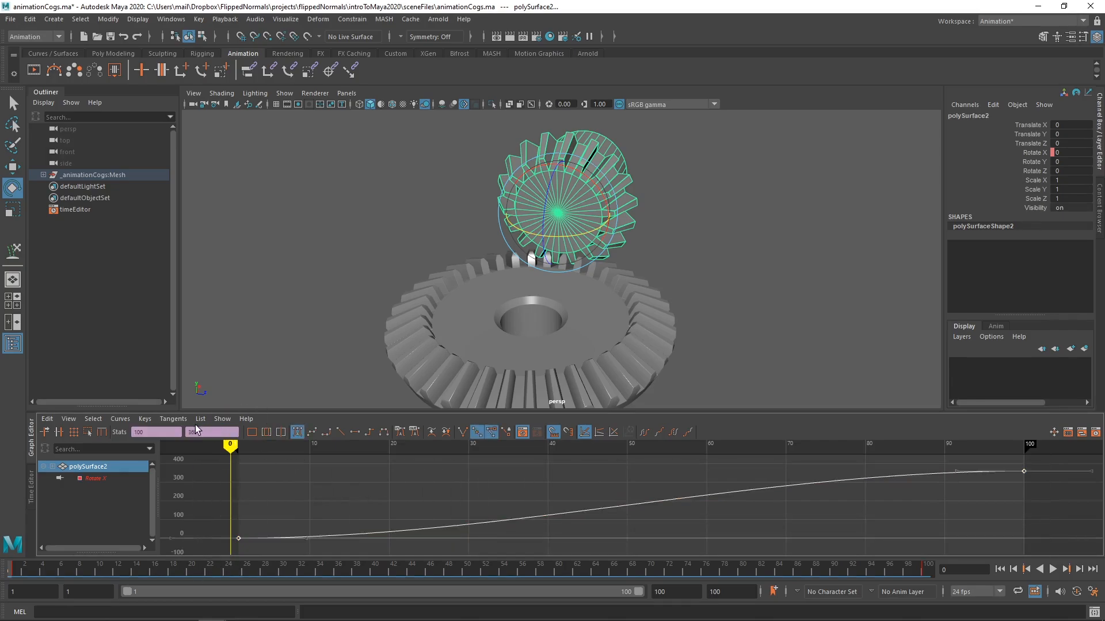
click(171, 419)
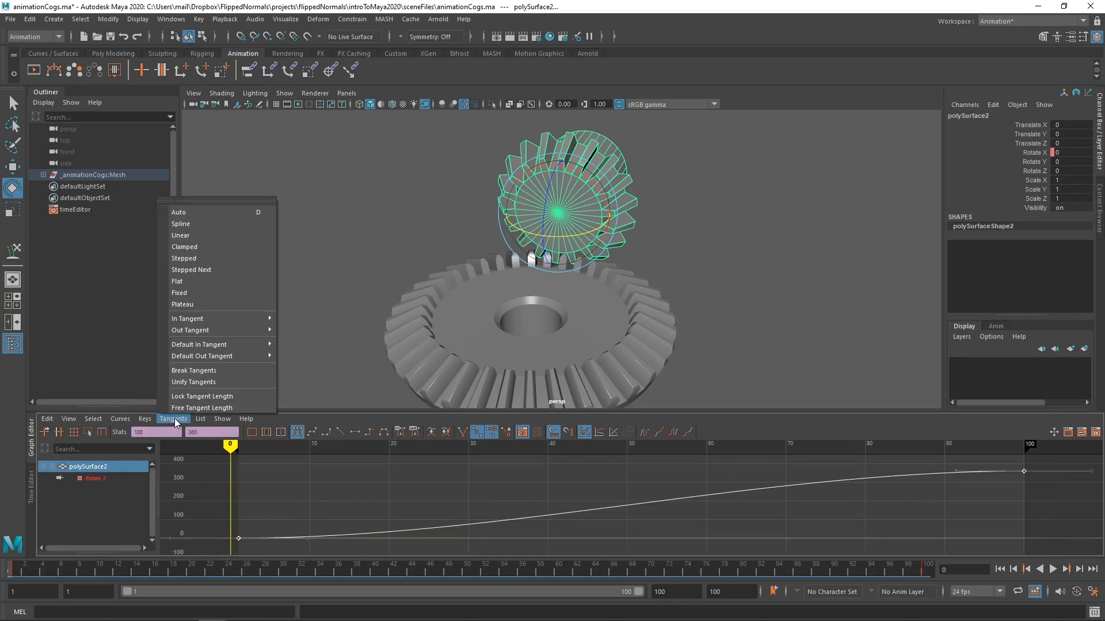
click(212, 235)
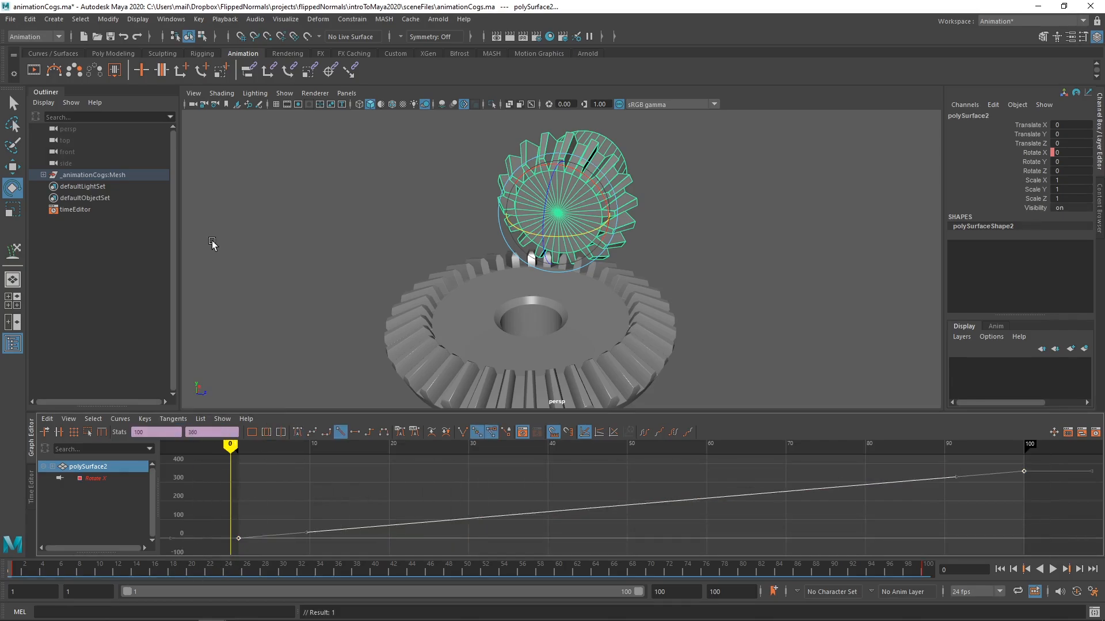
Deselect the small cog and play back the animation to check its rotation with linear tangents
click(706, 268)
key(alt+v)
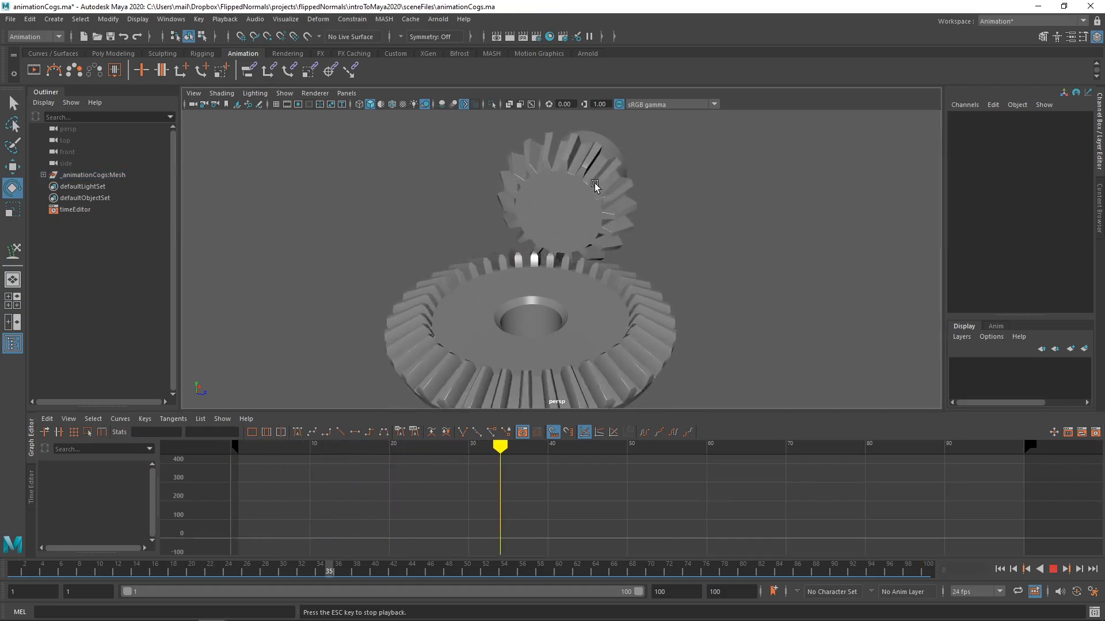
key(alt+v)
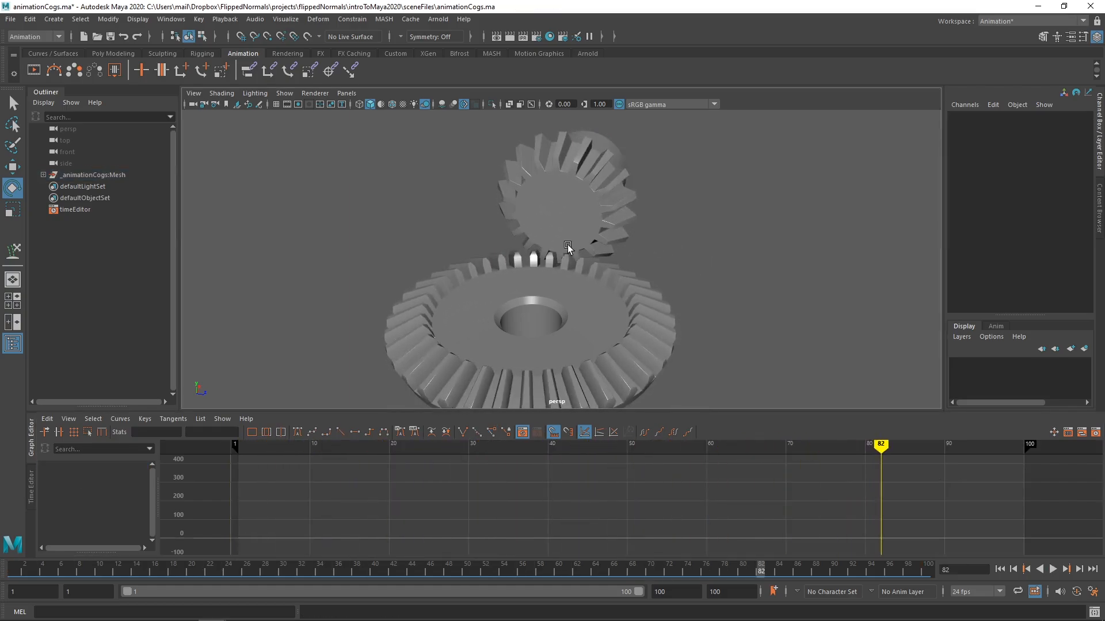
Give both keys of the large cog's Rotate Y curve linear tangents
click(557, 281)
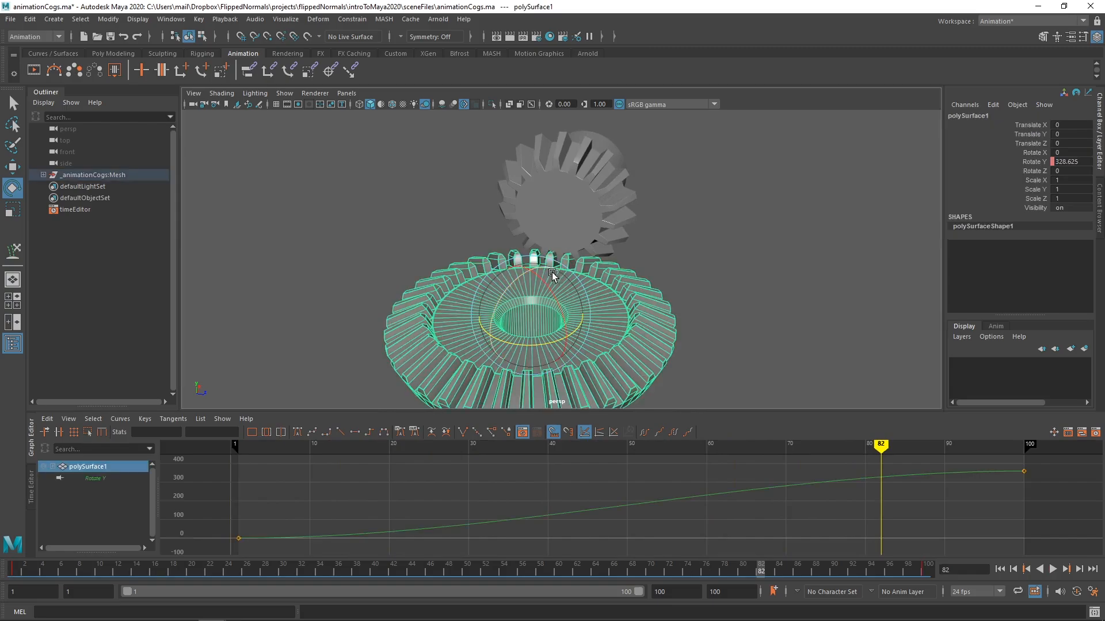
drag(1065, 468, 188, 553)
click(172, 419)
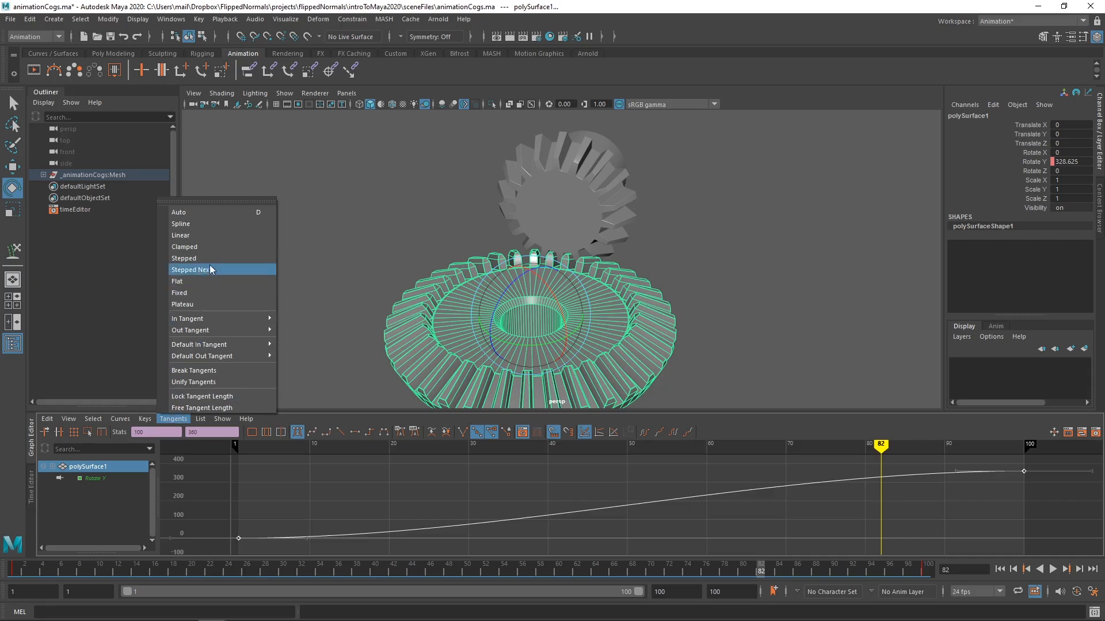
click(205, 235)
Deselect the large cog and play back the animation to compare the speed of both cogs
click(690, 316)
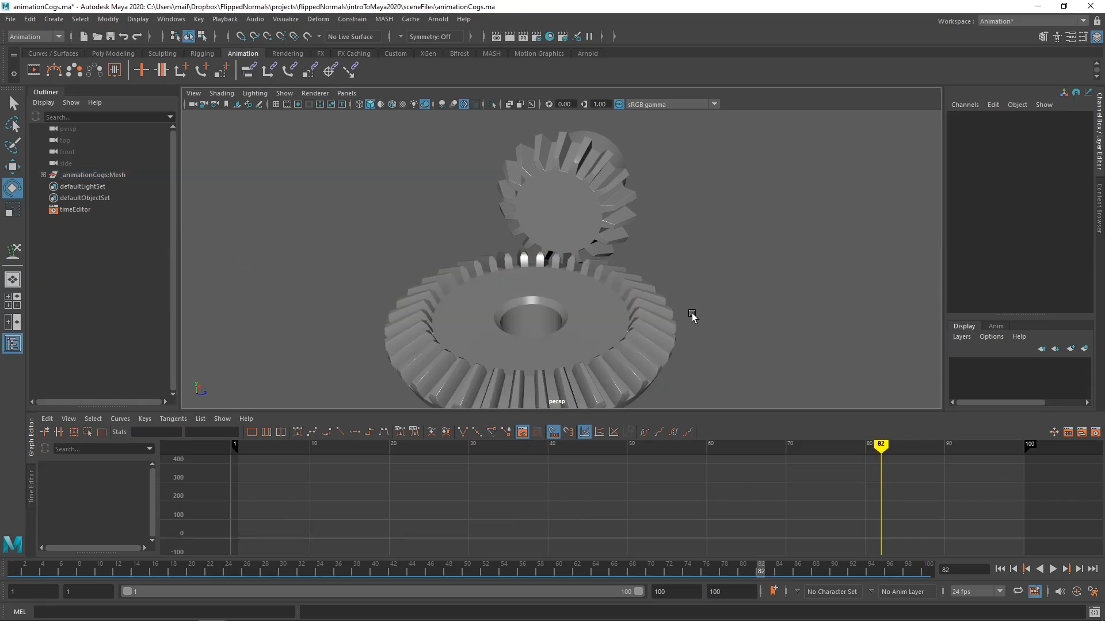
key(alt+v)
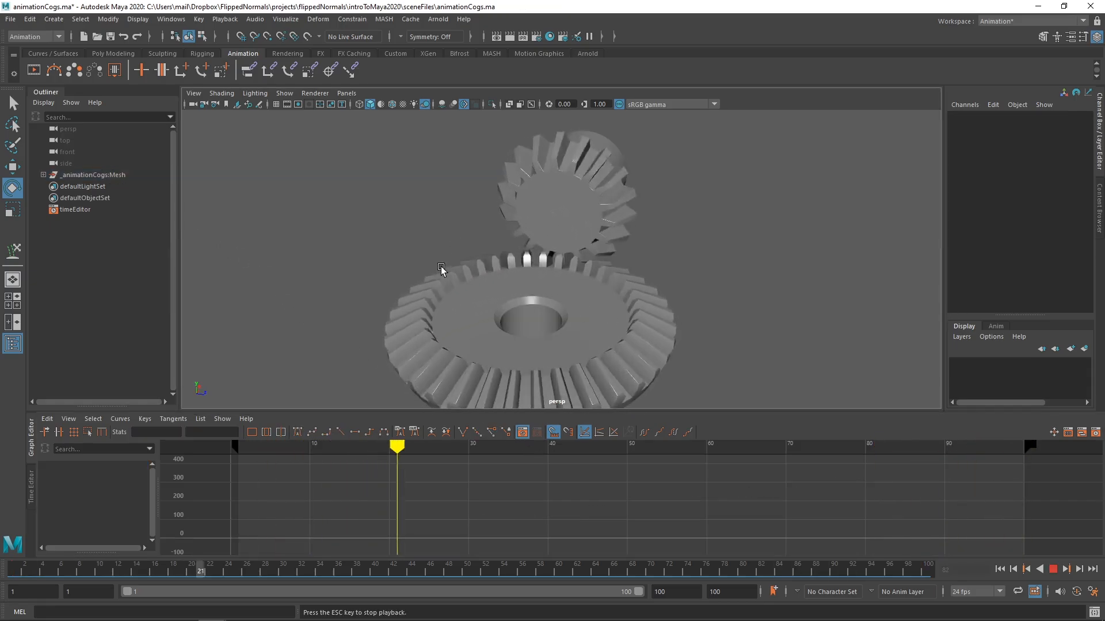
key(Escape)
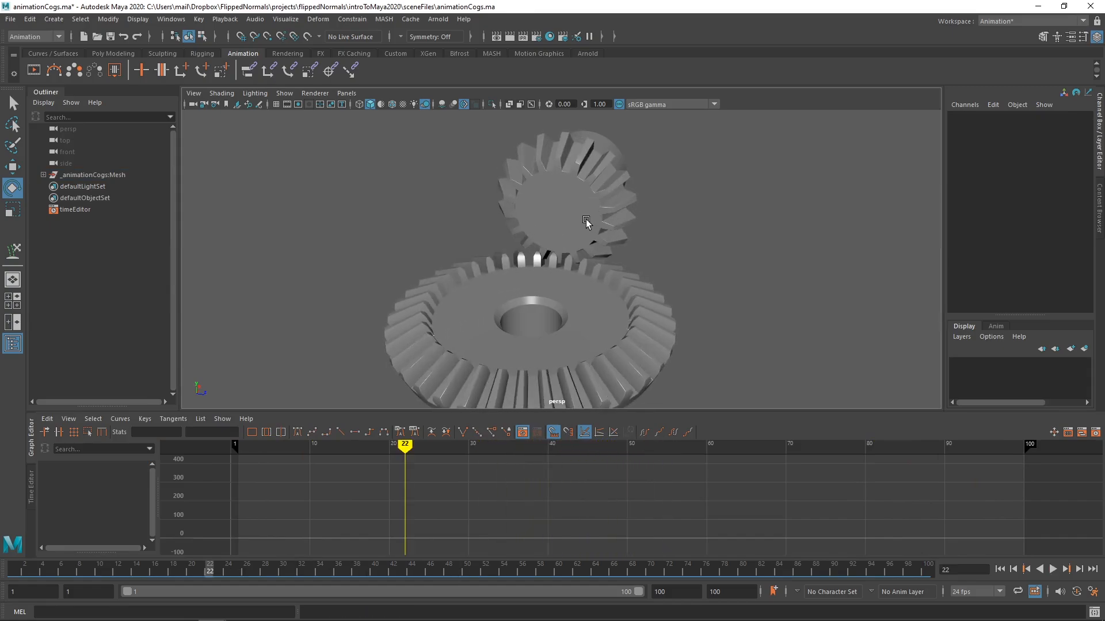
Set the small cog's Rotate X key on frame 100 to 720 in the Graph Editor
alt+drag(592, 208, 598, 207)
click(591, 203)
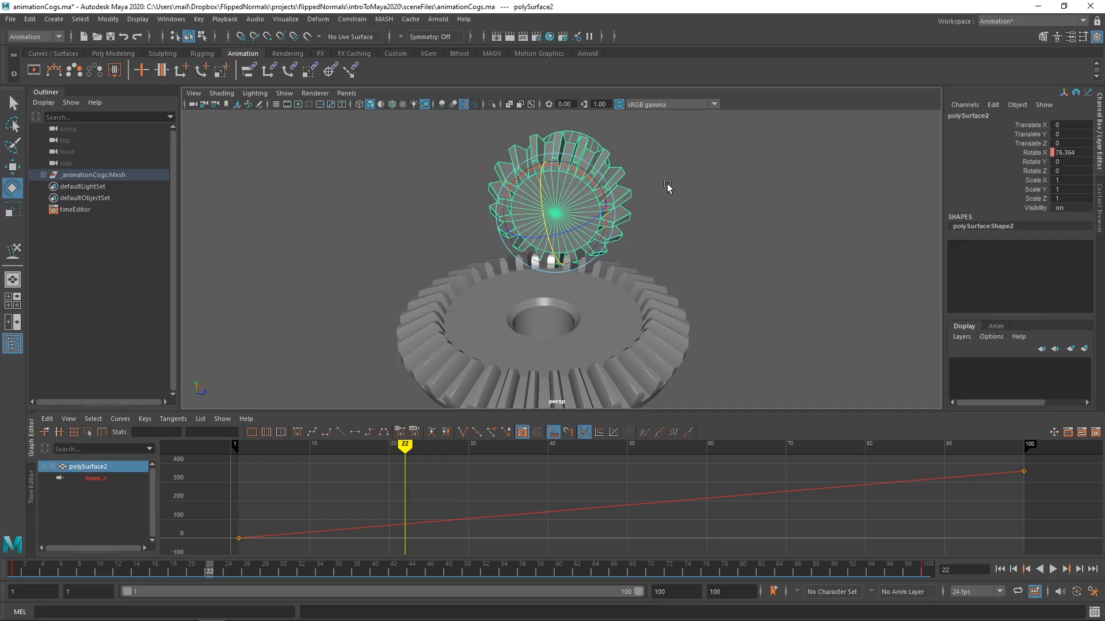
click(1023, 446)
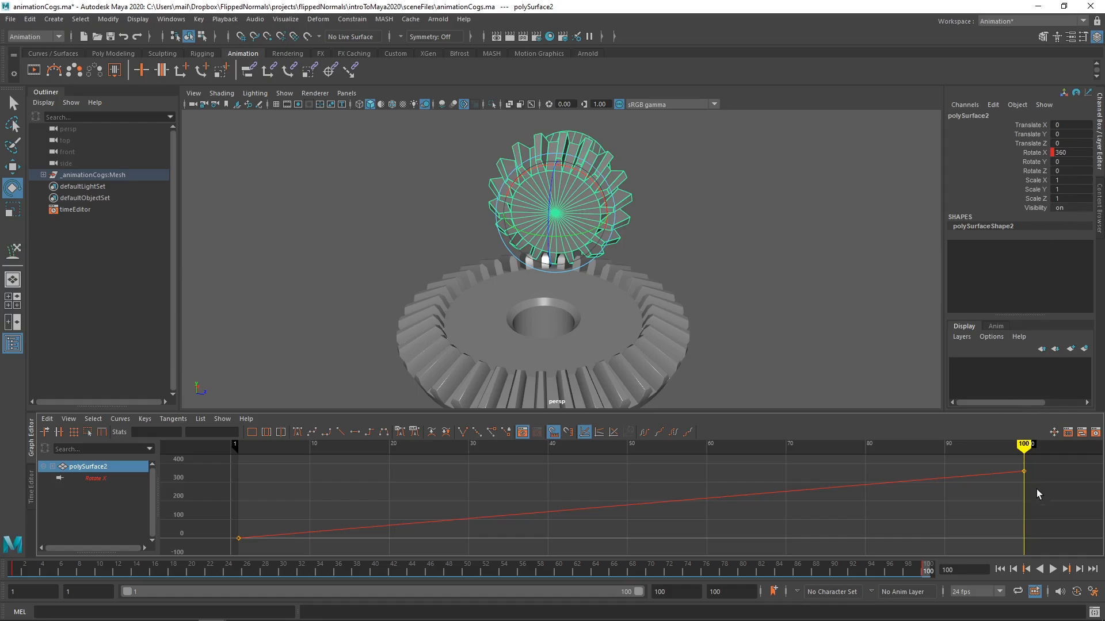
drag(1040, 496, 987, 450)
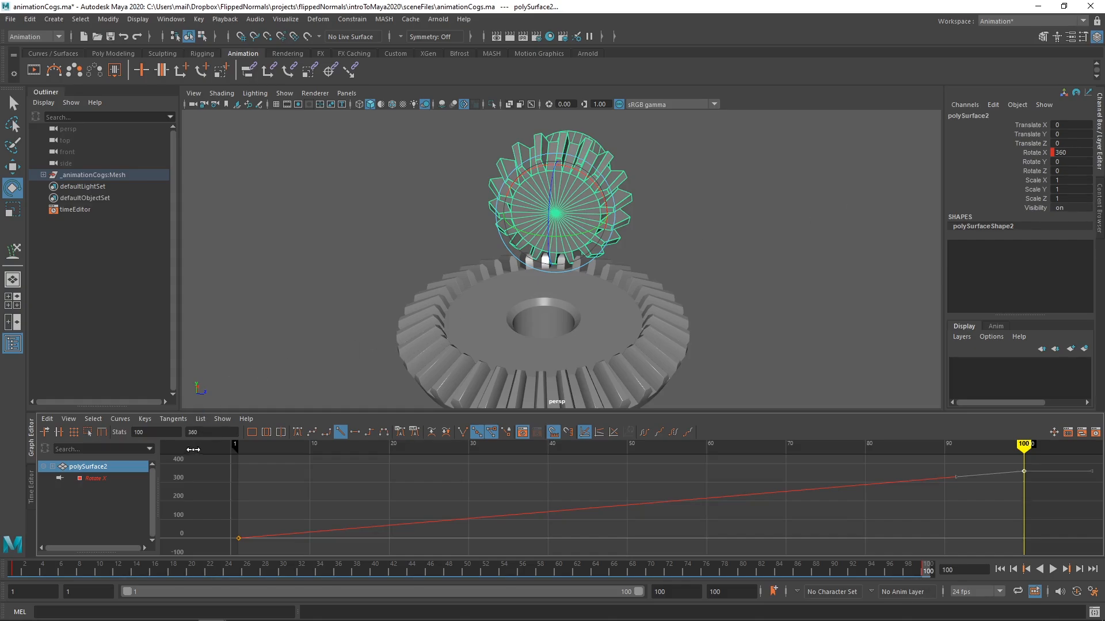
click(139, 433)
key(Tab)
double_click(163, 433)
key(Tab)
text(0)
key(Return)
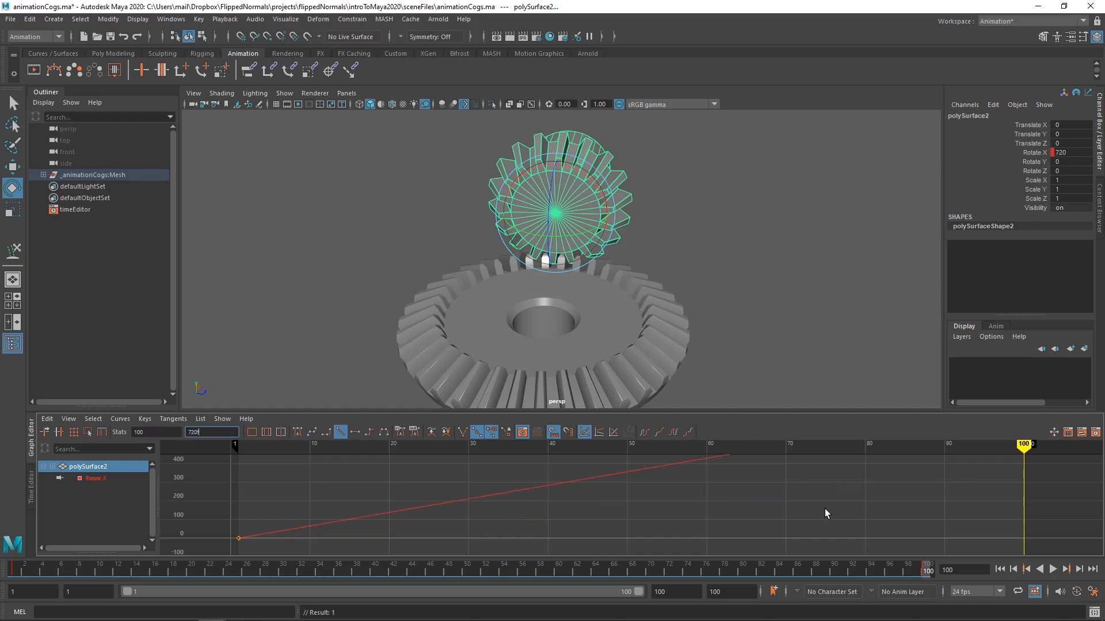
click(830, 507)
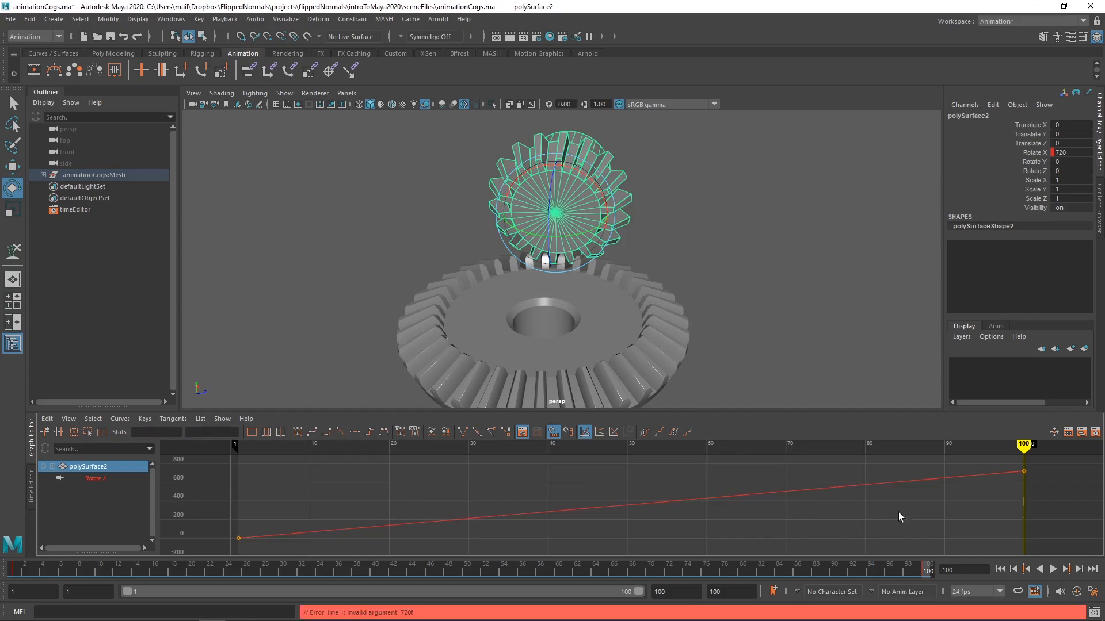
Clear the selection, then play and scrub the animation to inspect how the teeth of both cogs mesh
drag(1041, 465, 193, 567)
click(377, 480)
click(746, 232)
key(alt+v)
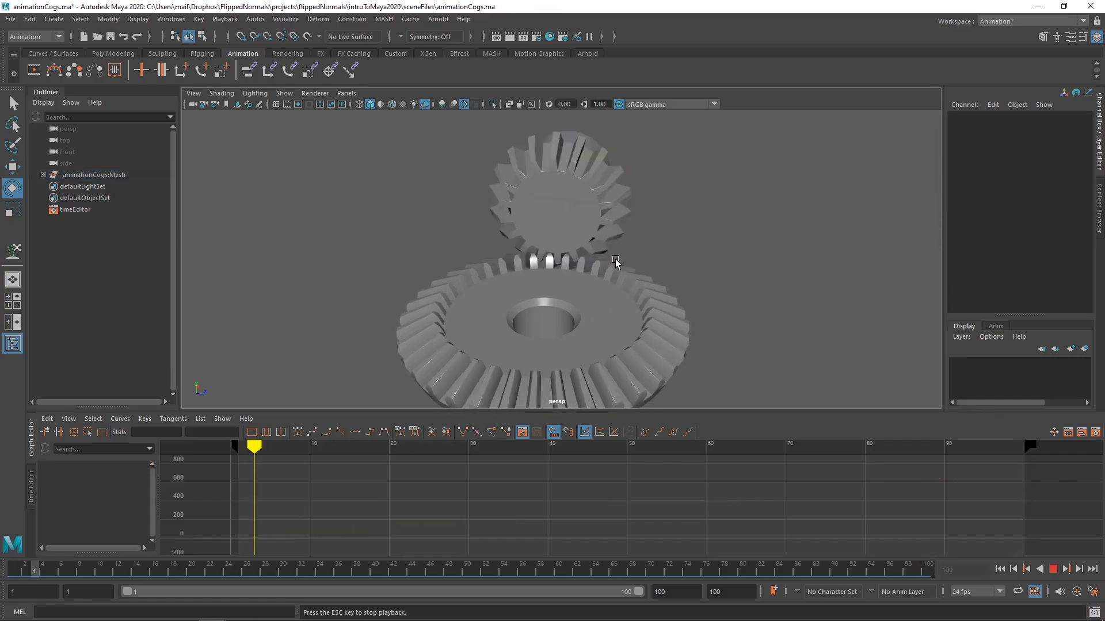
key(Escape)
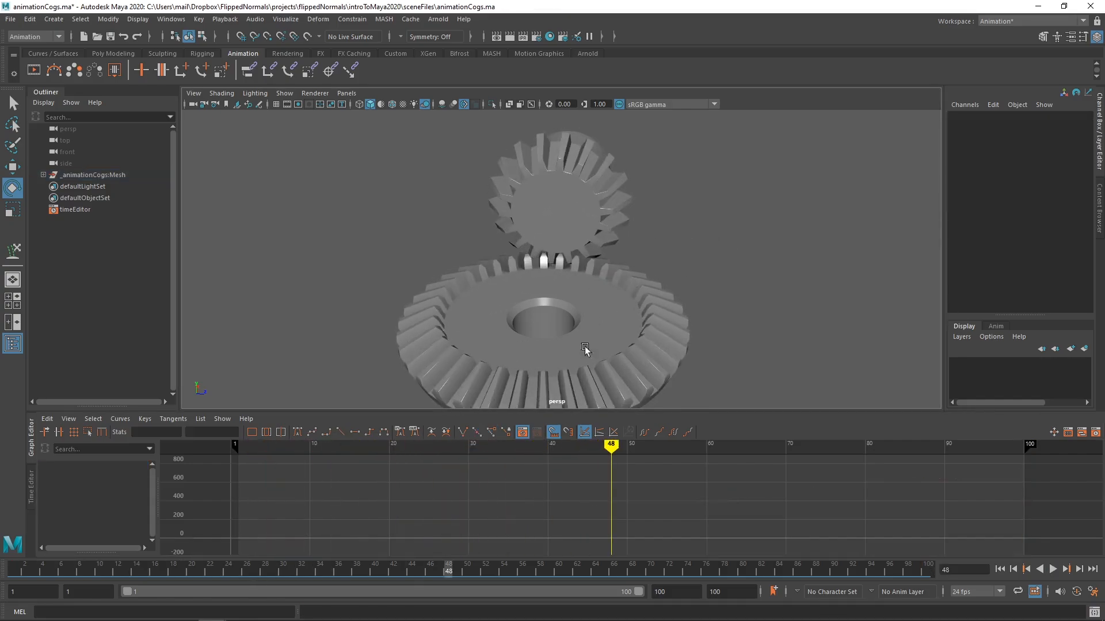
drag(609, 445, 458, 446)
key(alt+v)
alt+drag(626, 283, 598, 305)
click(620, 446)
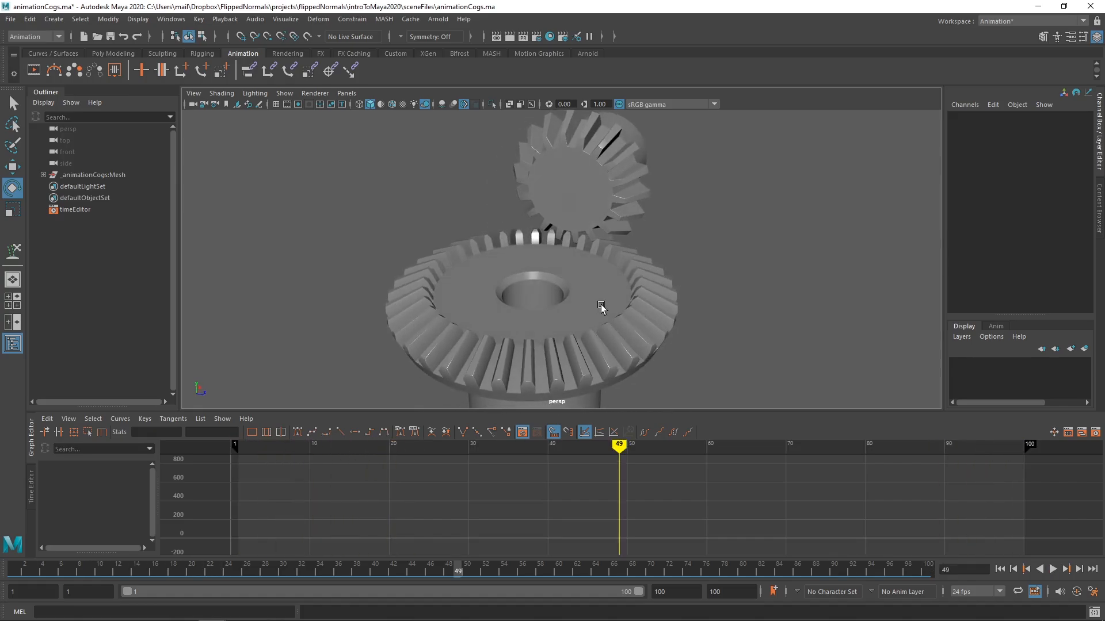
Make the viewport taller by shrinking the Graph Editor, and turn on screen-space ambient occlusion for the cogs
drag(500, 412, 500, 439)
click(426, 105)
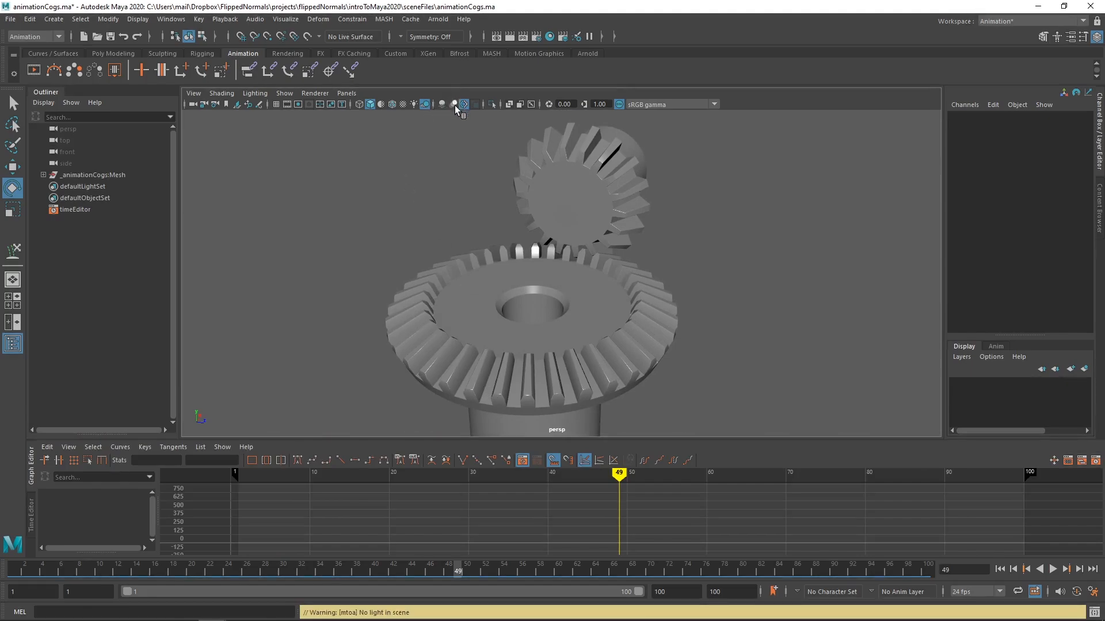
click(443, 105)
click(442, 106)
click(442, 104)
alt+right_drag(550, 219, 580, 230)
alt+drag(559, 253, 576, 202)
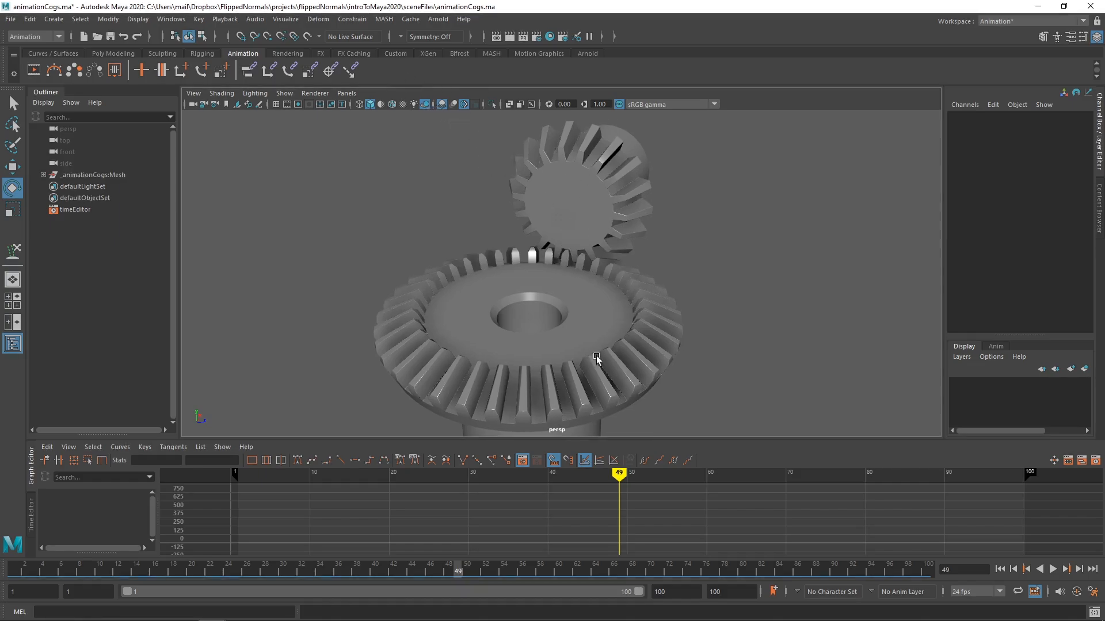
Create a playblast of the cog animation as an avi with no encoding, quality 100, window display size and scale 1.00
right_click(462, 569)
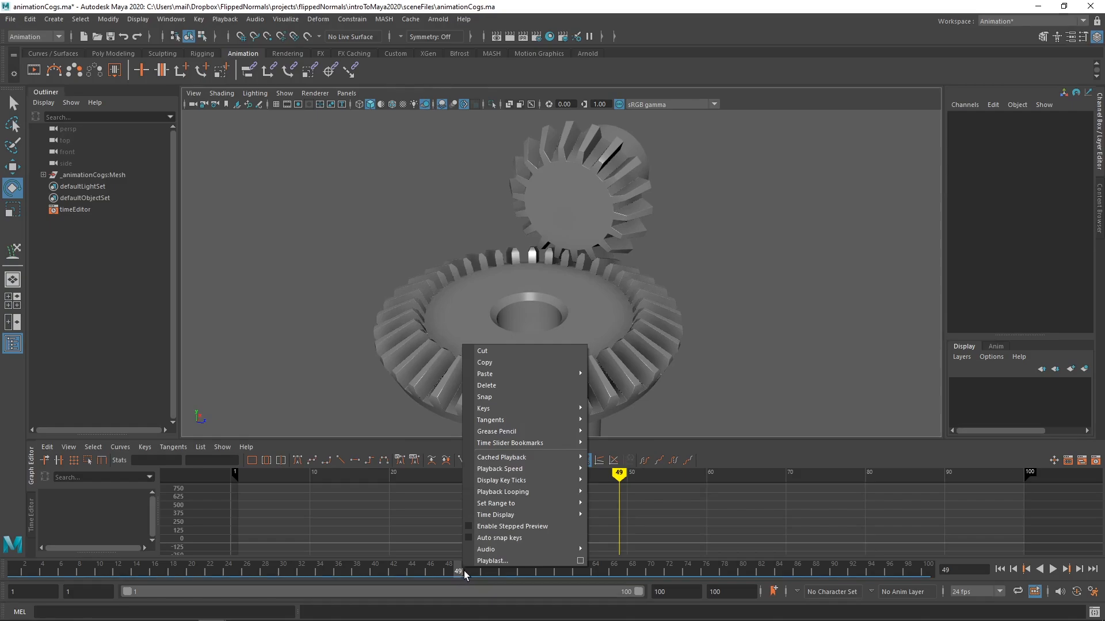
click(580, 561)
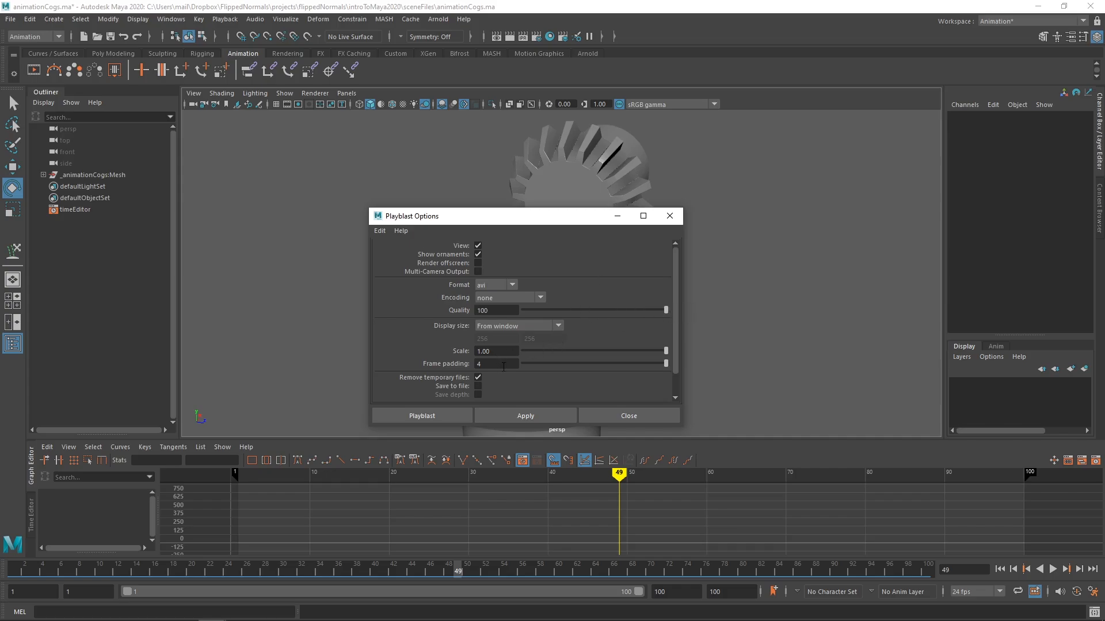
drag(507, 352, 469, 353)
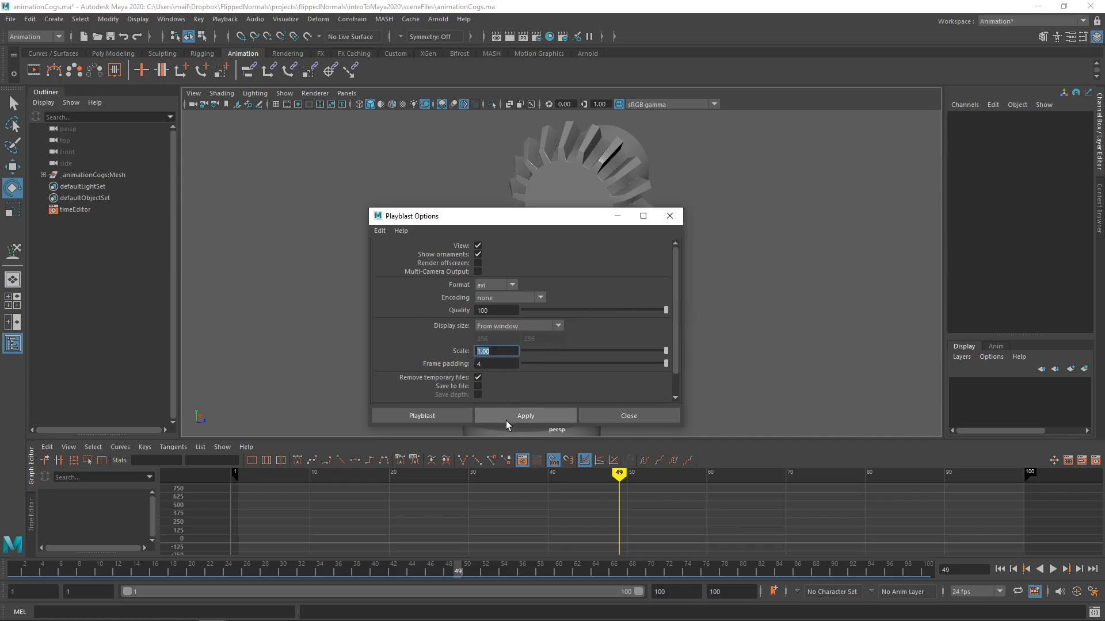
click(458, 414)
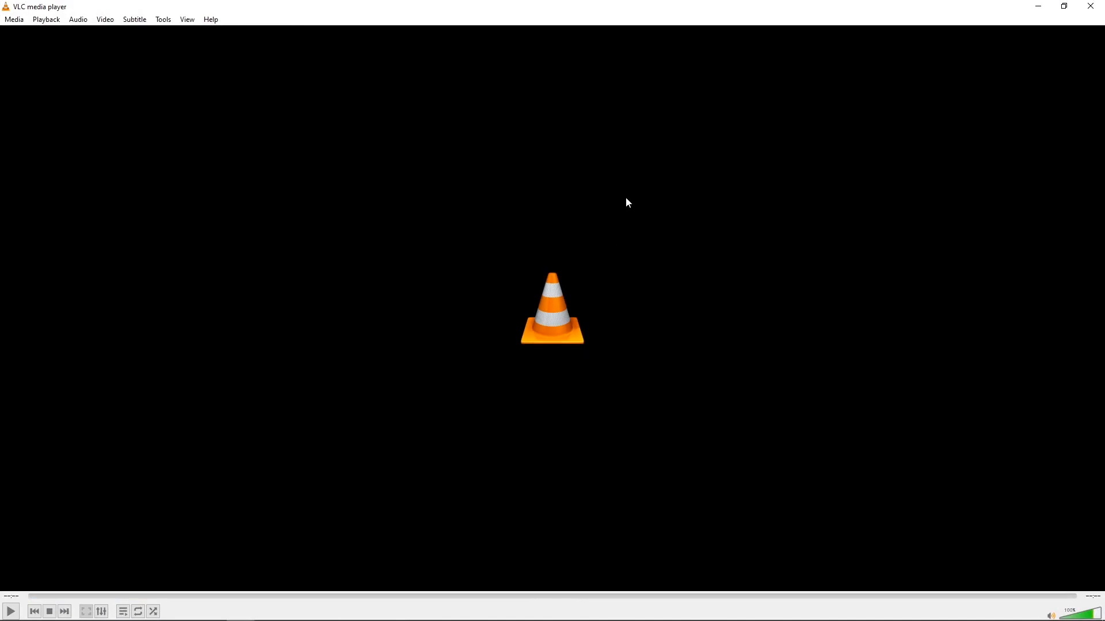
Watch the cog playblast in VLC media player, pause it and close the player
key(space)
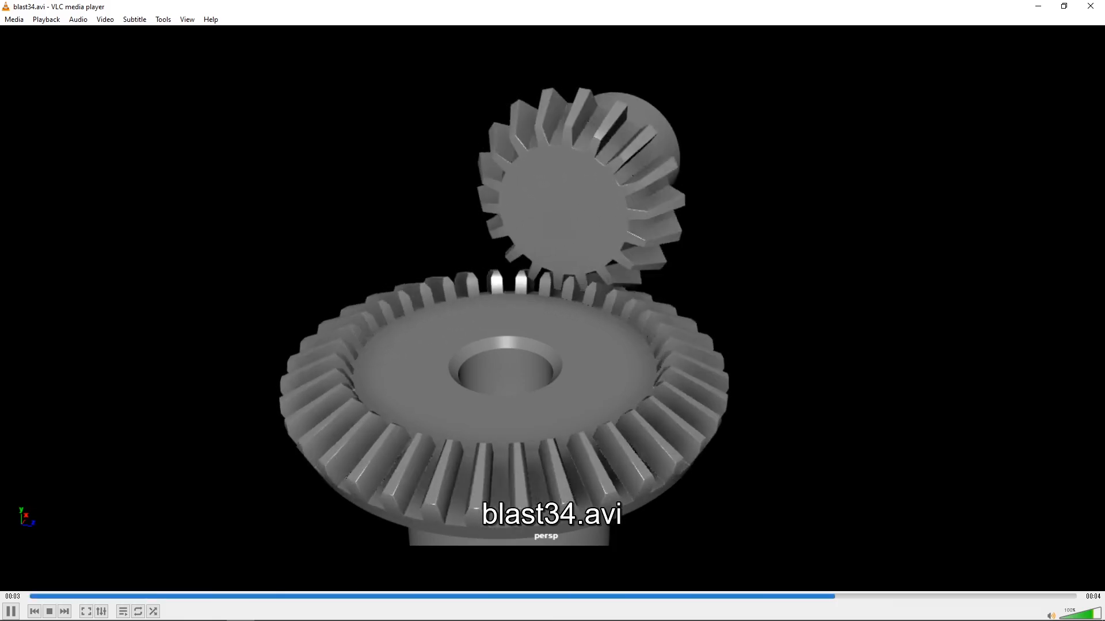
key(space)
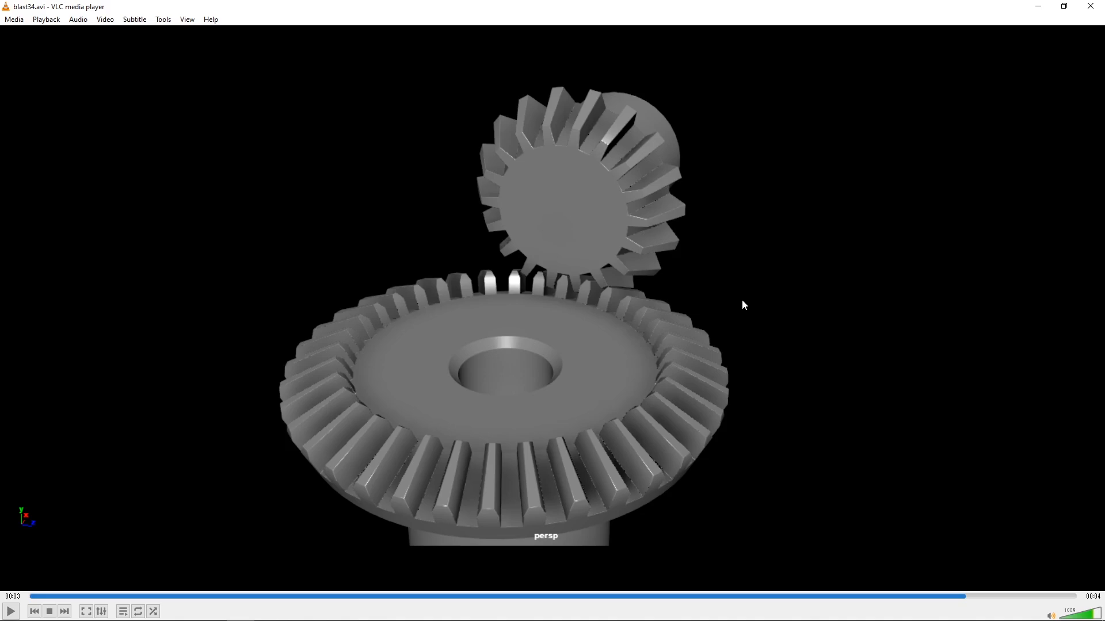
click(1090, 7)
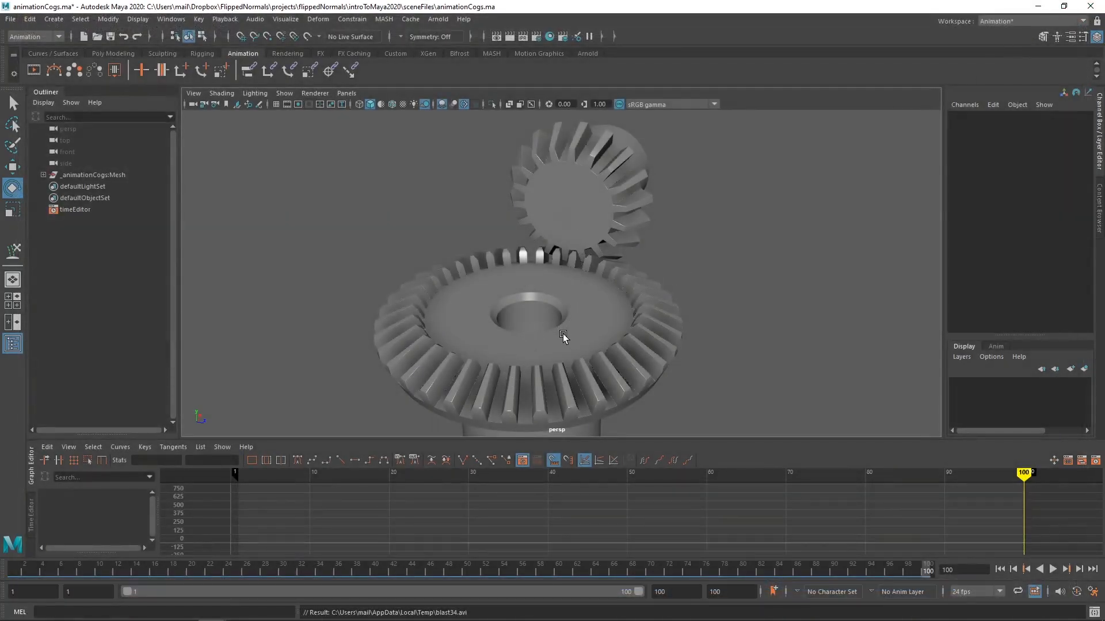
Play the animation from frame 1, stop it and select the large cog to view its Rotate Y curve
drag(251, 570, 2, 561)
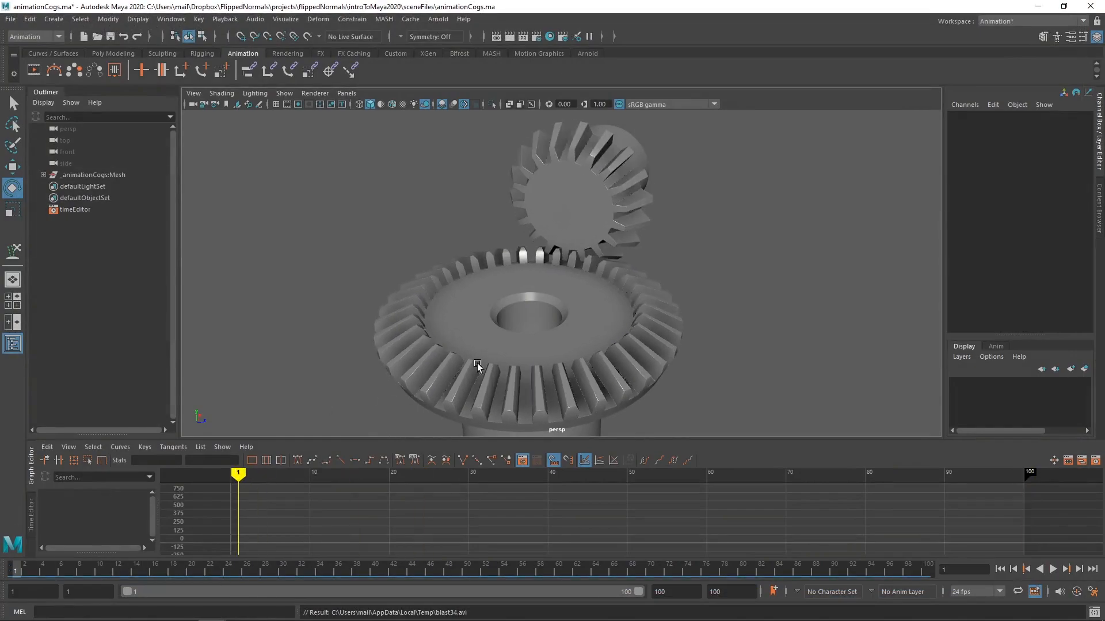
key(alt+v)
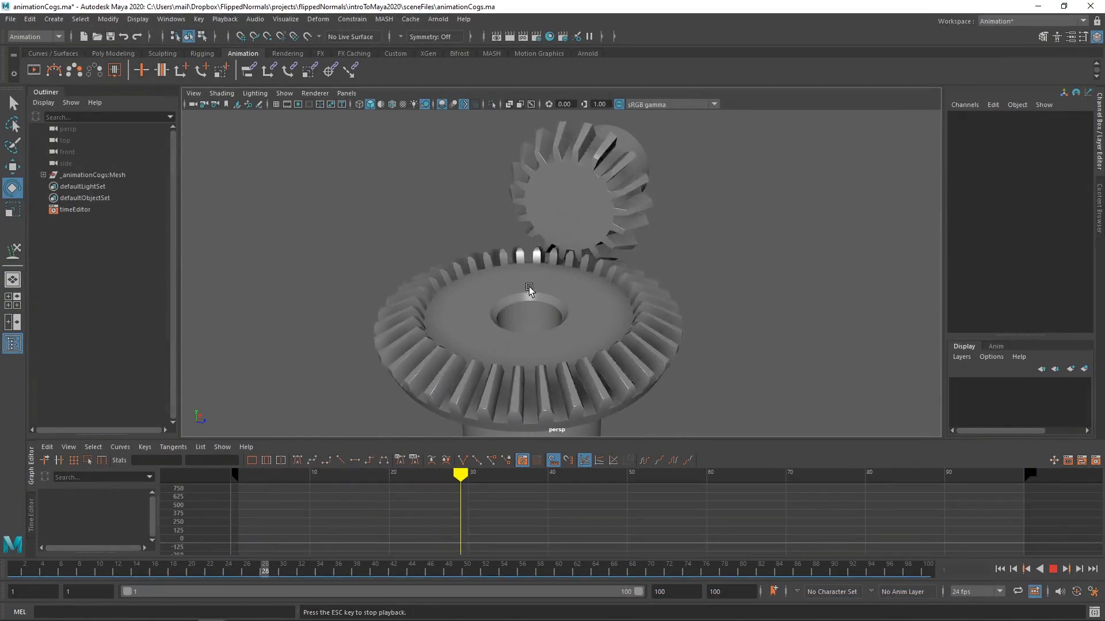
key(Escape)
click(574, 305)
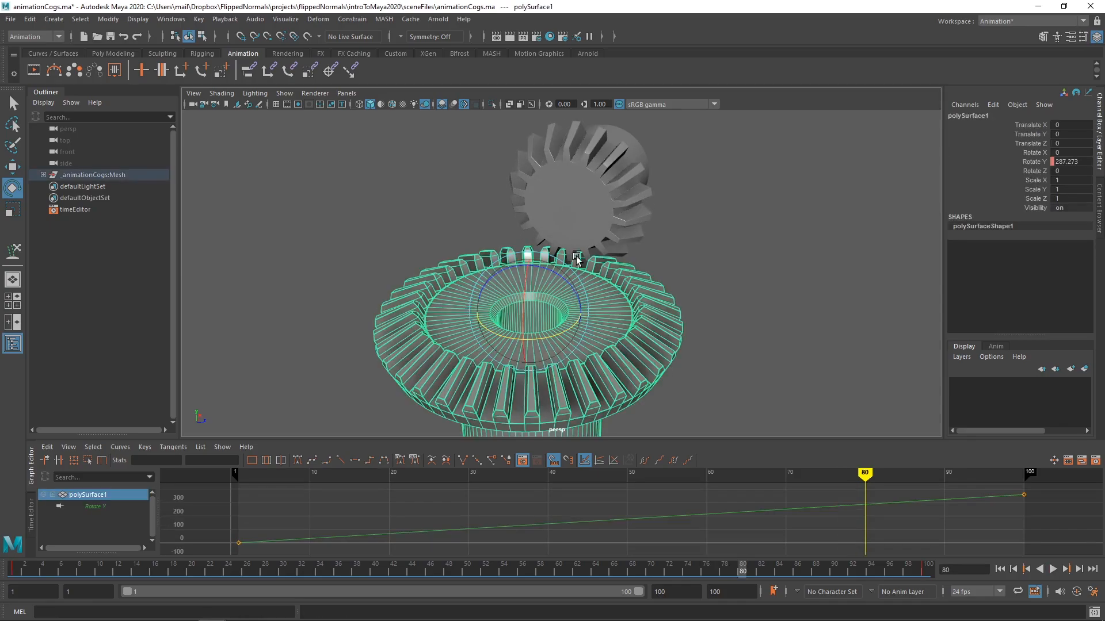